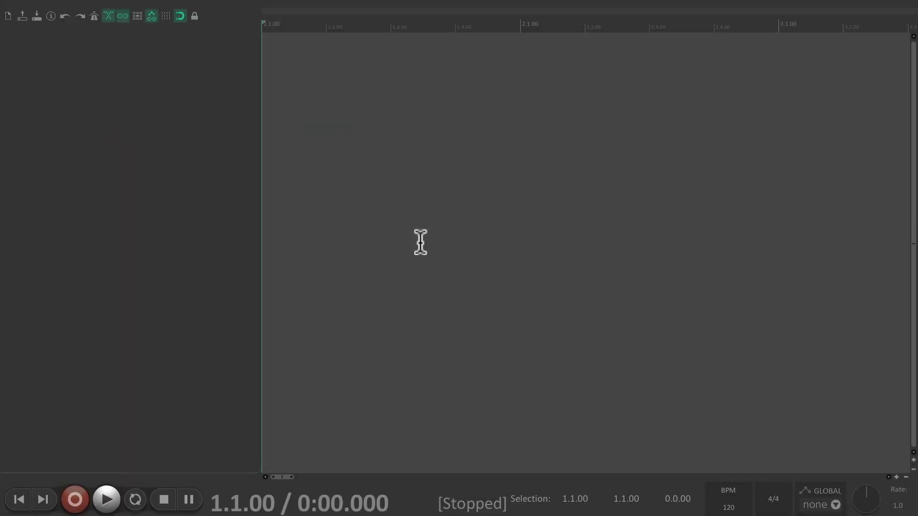
- Create track 1 as an empty track in the new project
{"action": "double_click", "coordinate": [164, 160]}
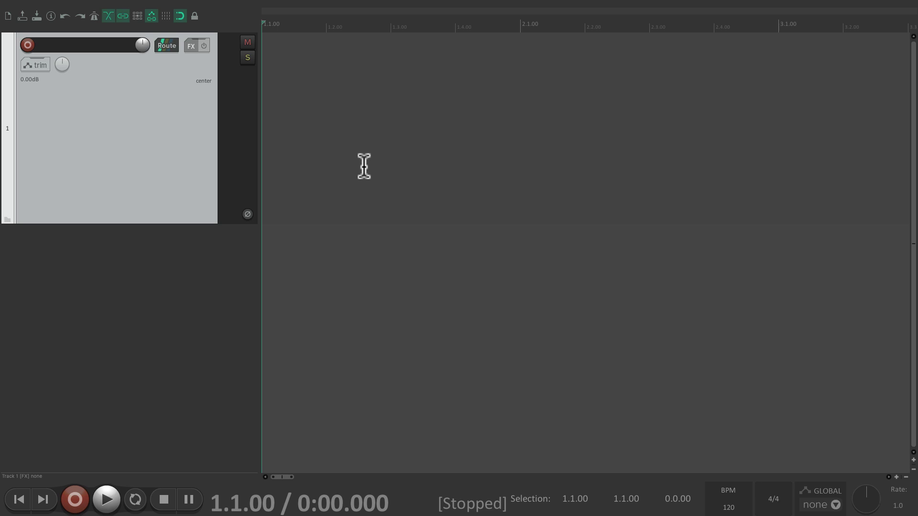
- Place Man_On_Street.mp4 from the Downloads folder onto track 1
{"action": "left_click", "coordinate": [131, 5]}
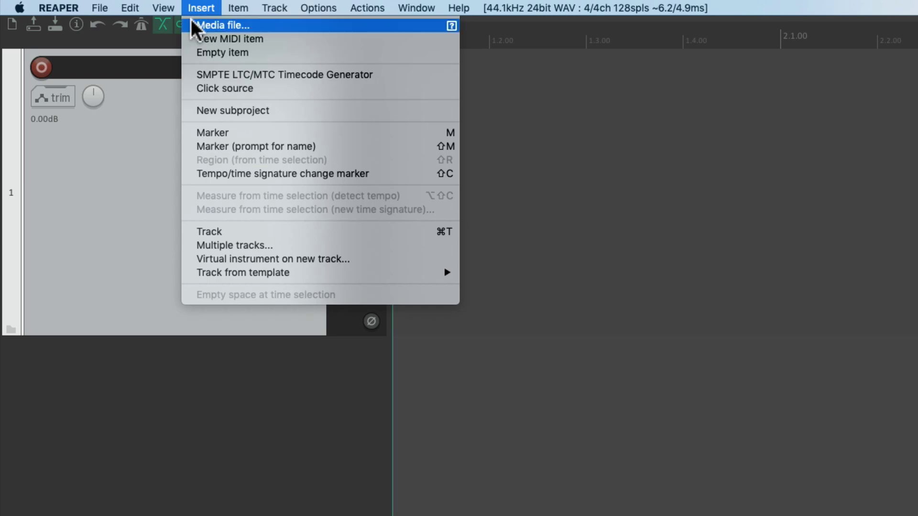
{"action": "left_click", "coordinate": [201, 6]}
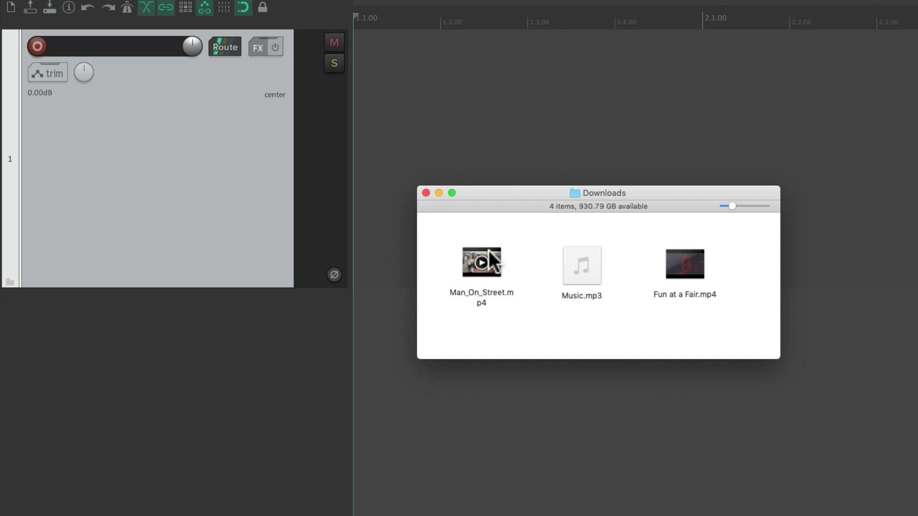
{"action": "left_click_drag", "start_coordinate": [497, 260], "coordinate": [425, 110]}
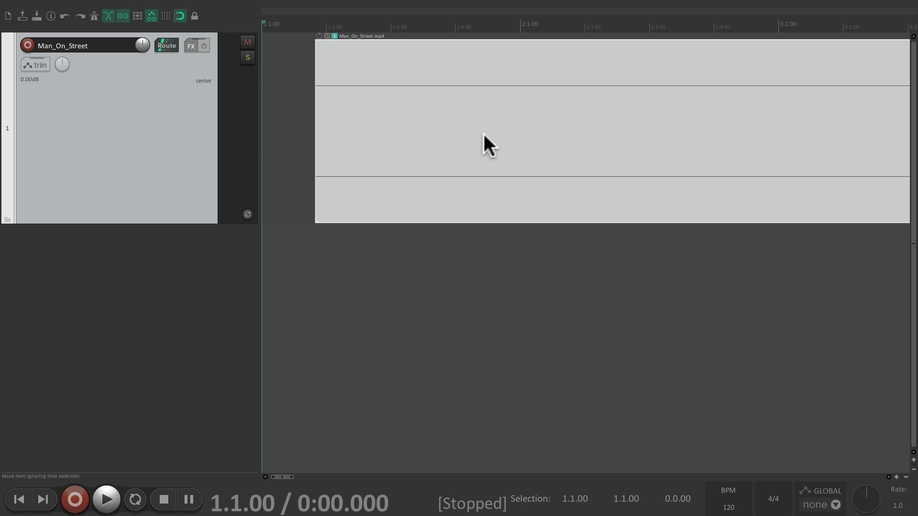
- Play a short preview of the street clip from near its start
{"action": "left_click", "coordinate": [303, 127]}
{"action": "key", "text": "space"}
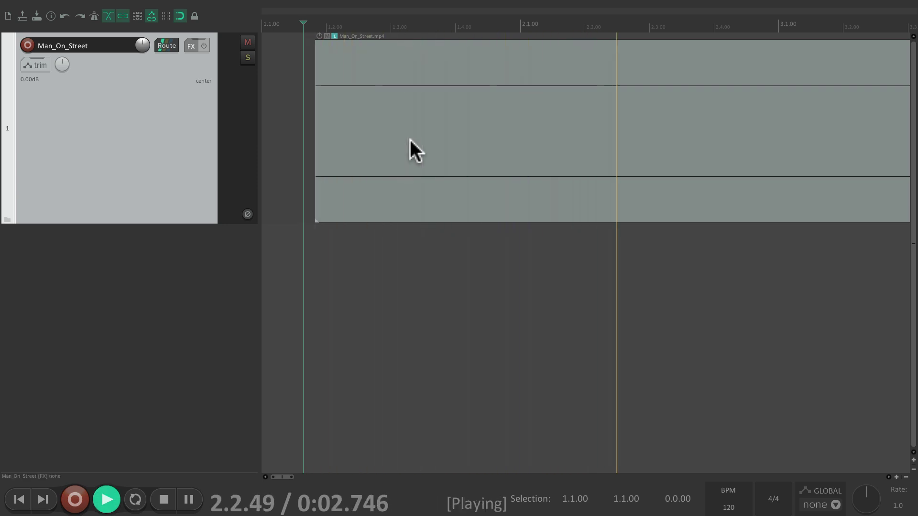
{"action": "key", "text": "space"}
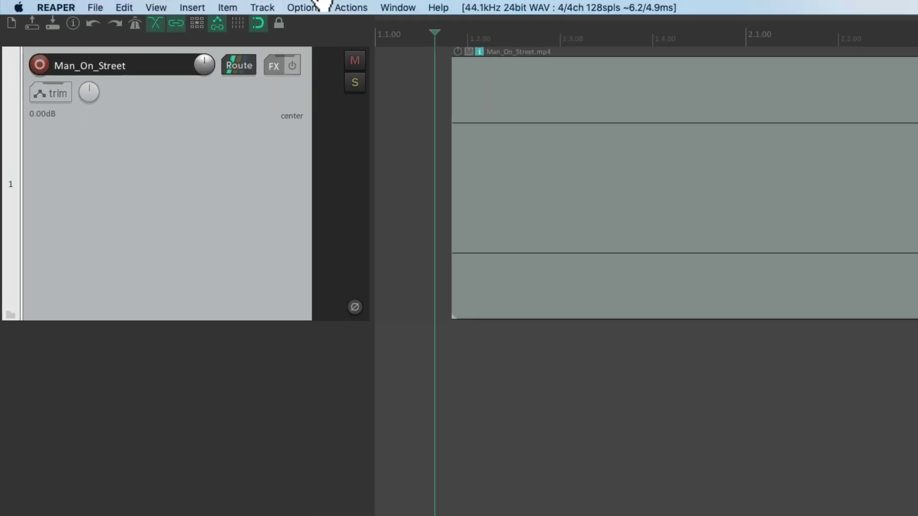
- Open the Video window and play the project to check the preview
{"action": "left_click", "coordinate": [111, 6]}
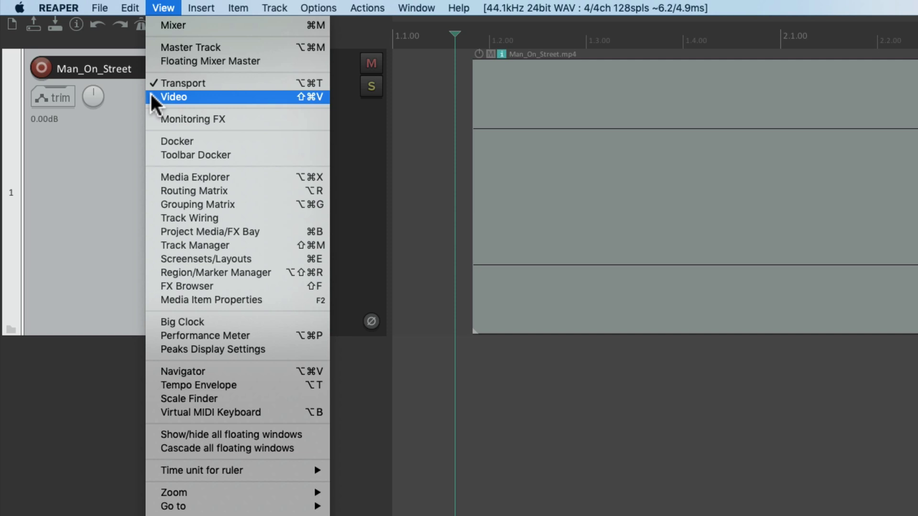
{"action": "left_click", "coordinate": [285, 97]}
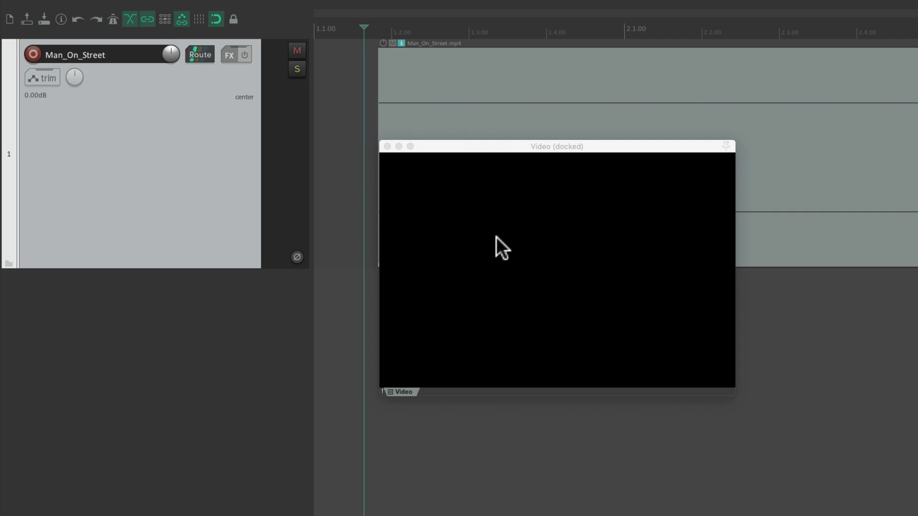
{"action": "key", "text": "space"}
- Dock the Video window at the top, showing a frame at 0:00.859
{"action": "right_click", "coordinate": [528, 392]}
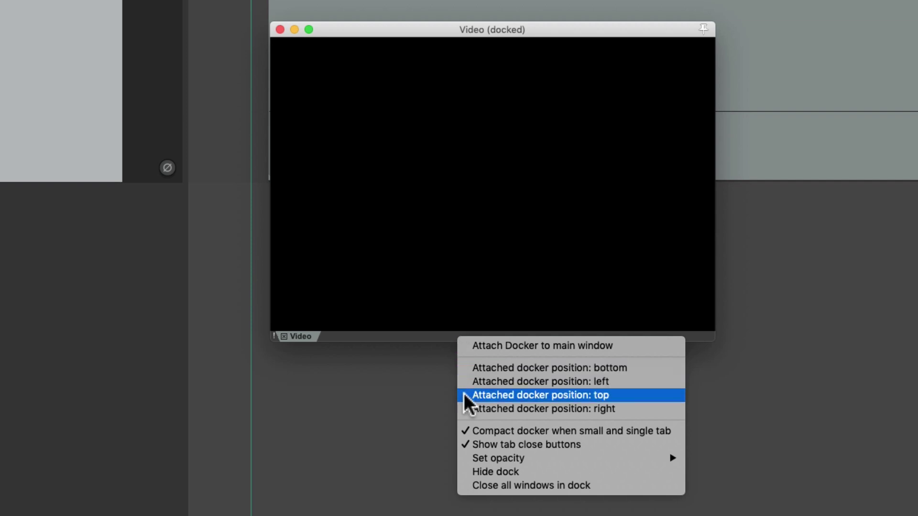
{"action": "left_click", "coordinate": [466, 395]}
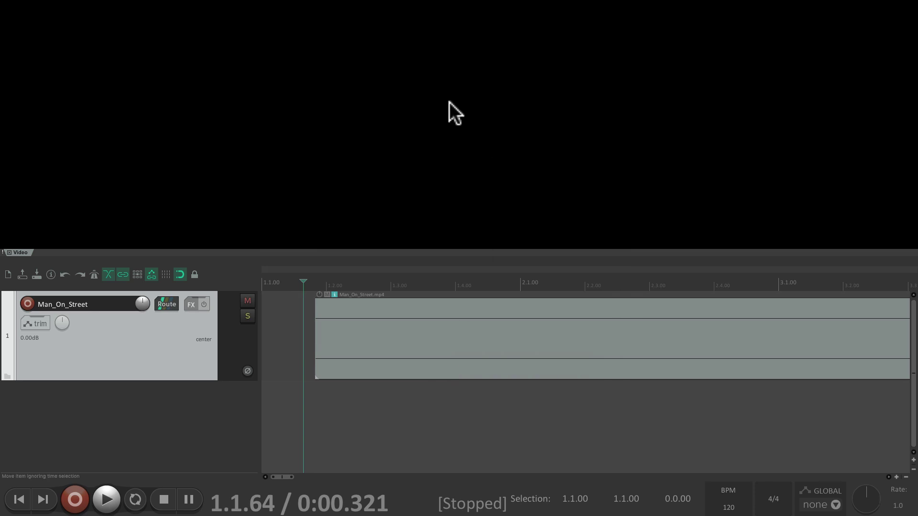
{"action": "left_click", "coordinate": [373, 283]}
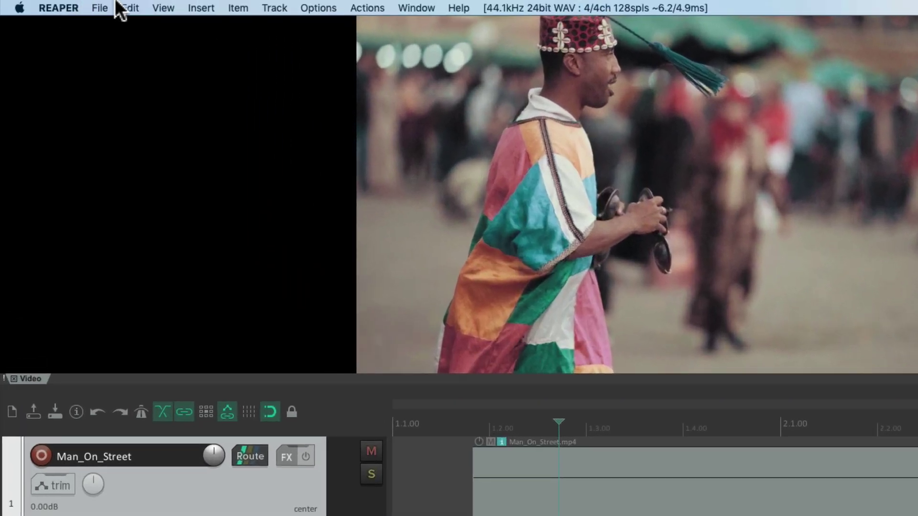
- Add a docked Big Clock and set it and the ruler to Hours:Minutes:Seconds:Frames
{"action": "left_click", "coordinate": [109, 6]}
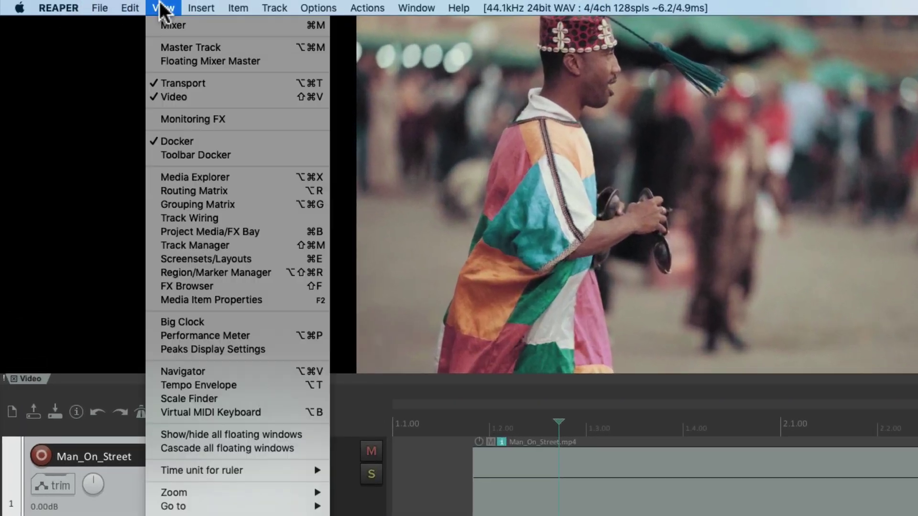
{"action": "left_click", "coordinate": [152, 323]}
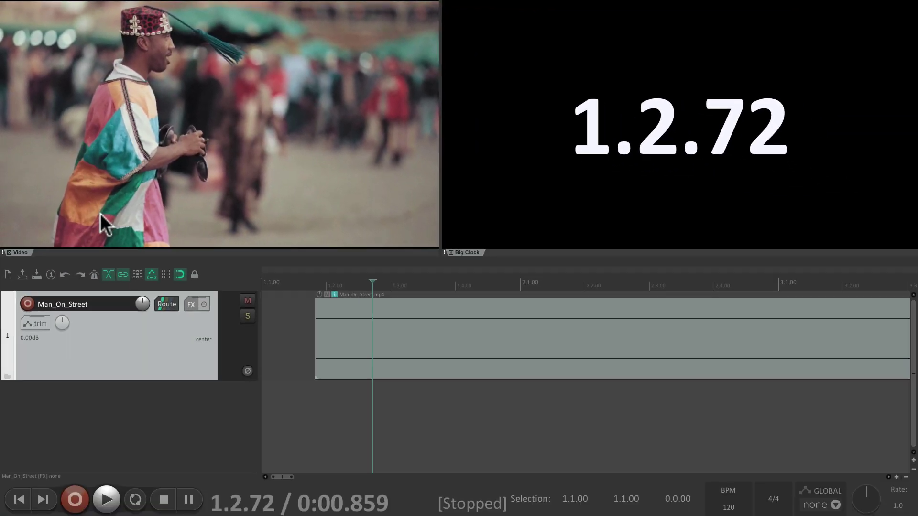
{"action": "right_click", "coordinate": [619, 136]}
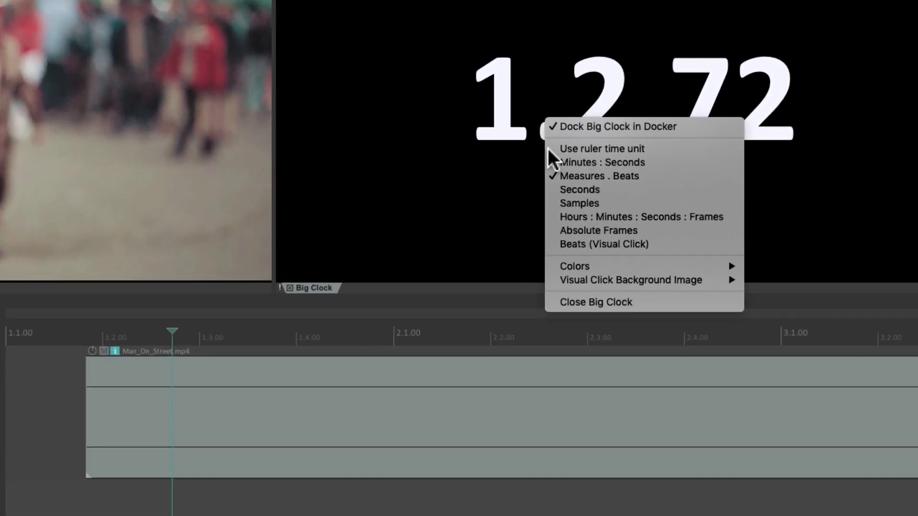
{"action": "left_click", "coordinate": [551, 217]}
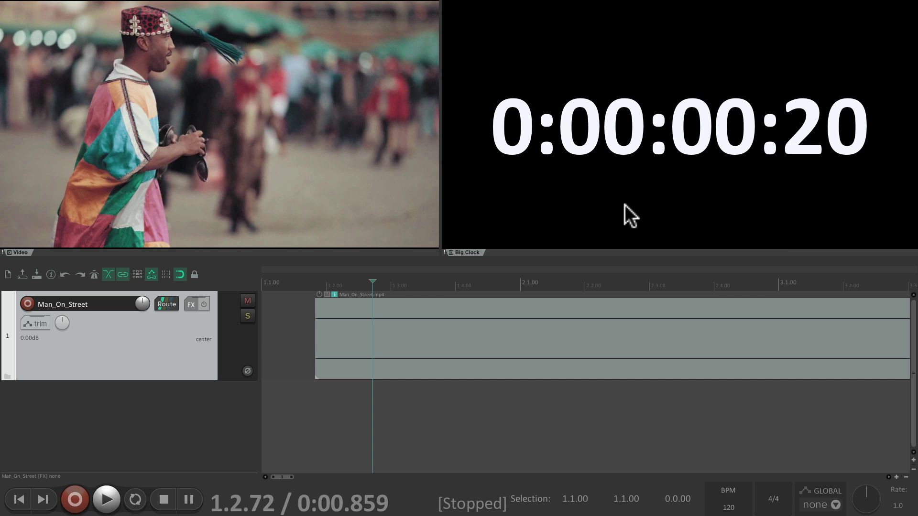
{"action": "right_click", "coordinate": [477, 287]}
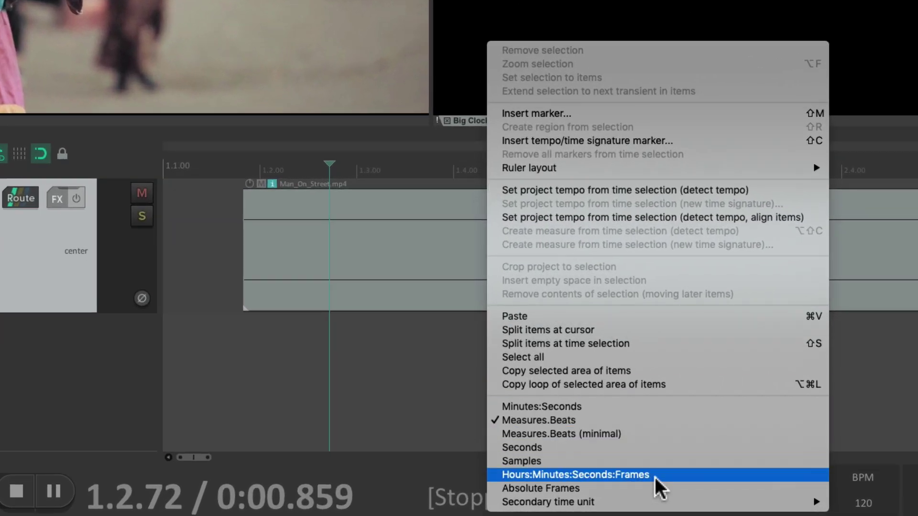
{"action": "left_click", "coordinate": [655, 477]}
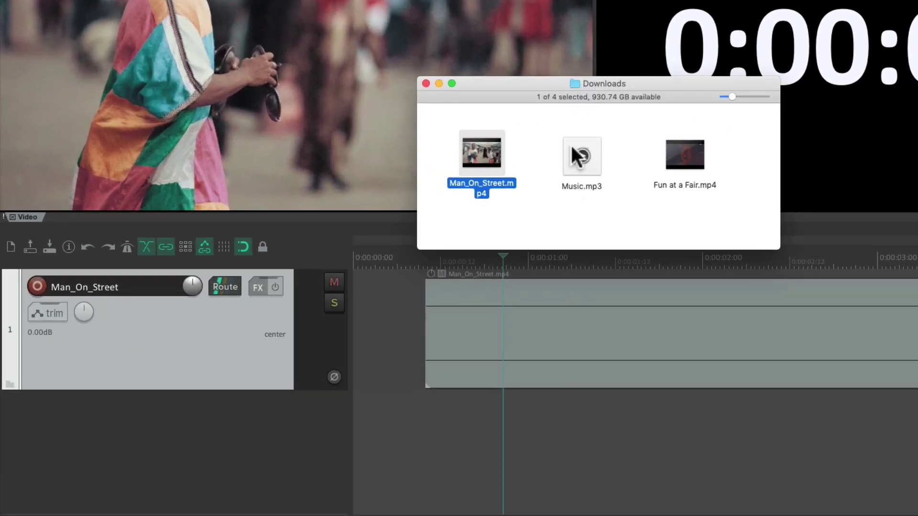
- Add Music.mp3 on a new track below the video, aligned to the clip start
{"action": "left_click", "coordinate": [429, 206]}
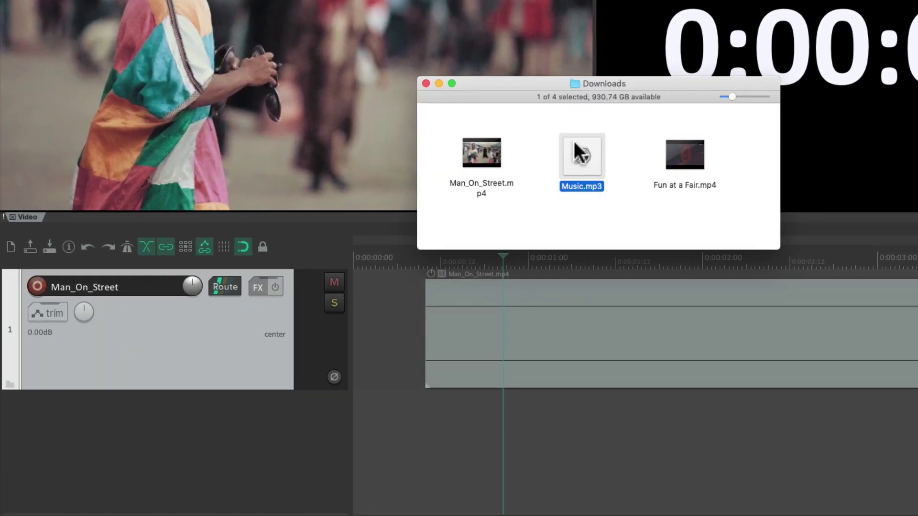
{"action": "left_click_drag", "start_coordinate": [576, 152], "coordinate": [424, 421]}
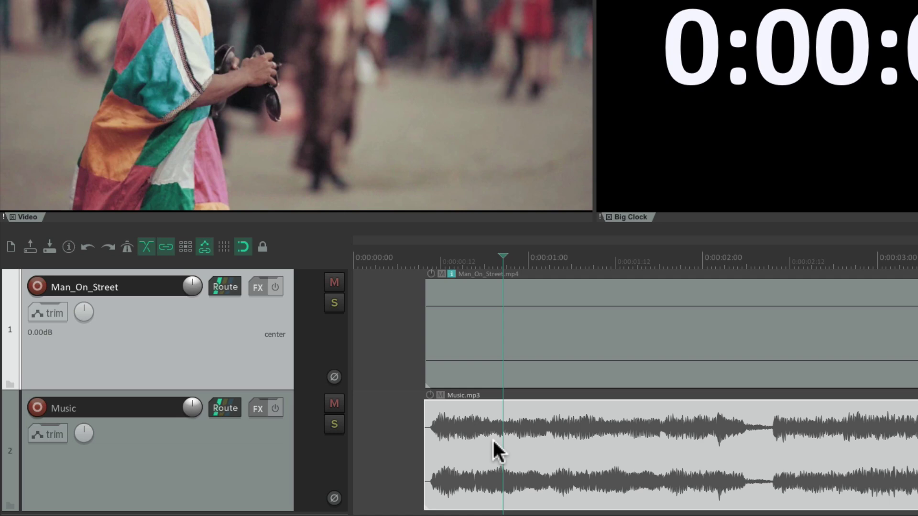
{"action": "left_click_drag", "start_coordinate": [473, 423], "coordinate": [497, 429]}
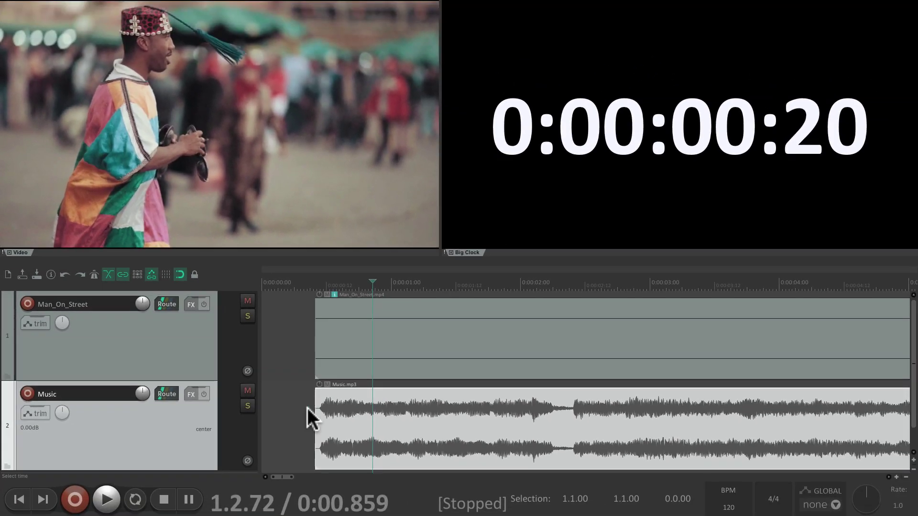
- Play the project with the music from the start, then stop
{"action": "left_click", "coordinate": [415, 427]}
{"action": "key", "text": "space"}
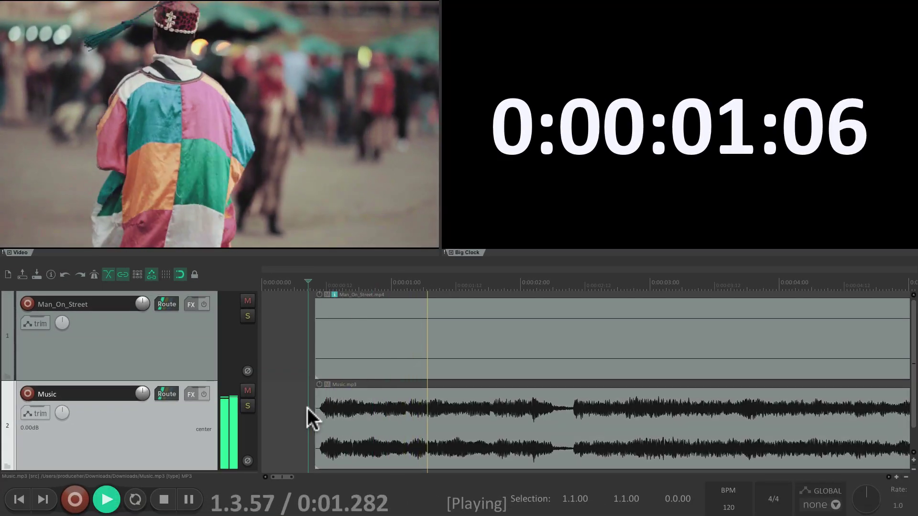
{"action": "scroll", "coordinate": [411, 368], "scroll_direction": "down", "scroll_amount": 5}
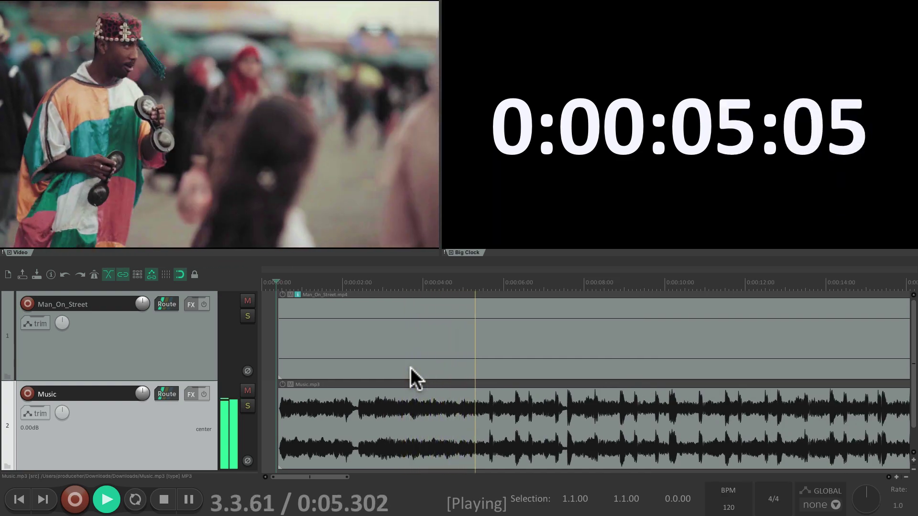
{"action": "scroll", "coordinate": [503, 359], "scroll_direction": "down", "scroll_amount": 2}
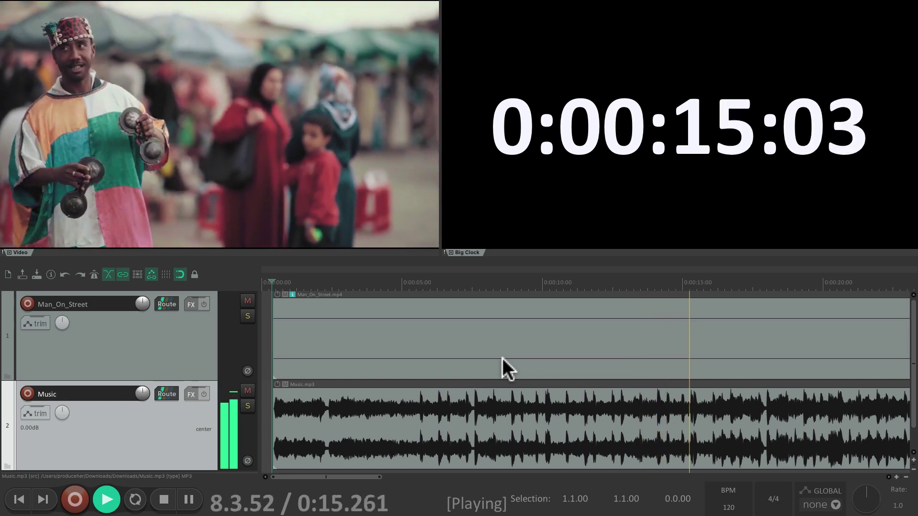
{"action": "key", "text": "space"}
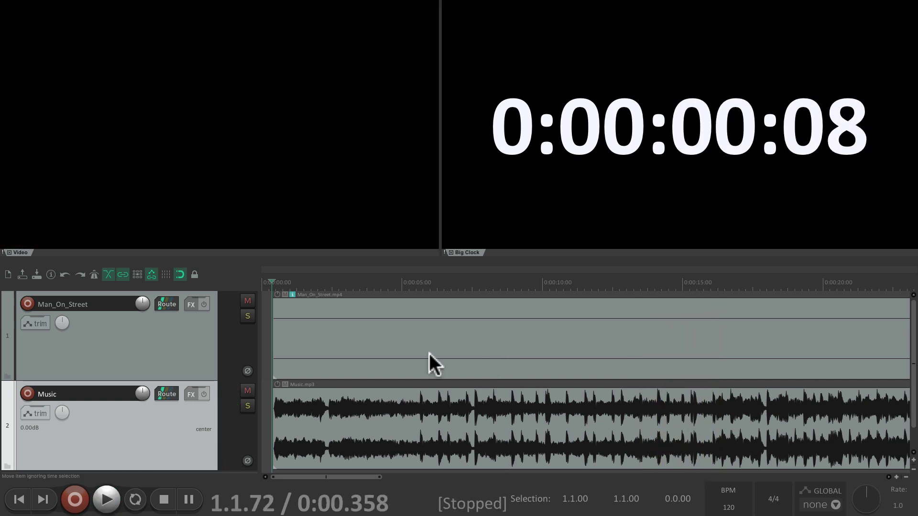
{"action": "scroll", "coordinate": [326, 368], "scroll_direction": "up", "scroll_amount": 3}
{"action": "scroll", "coordinate": [426, 365], "scroll_direction": "up", "scroll_amount": 4}
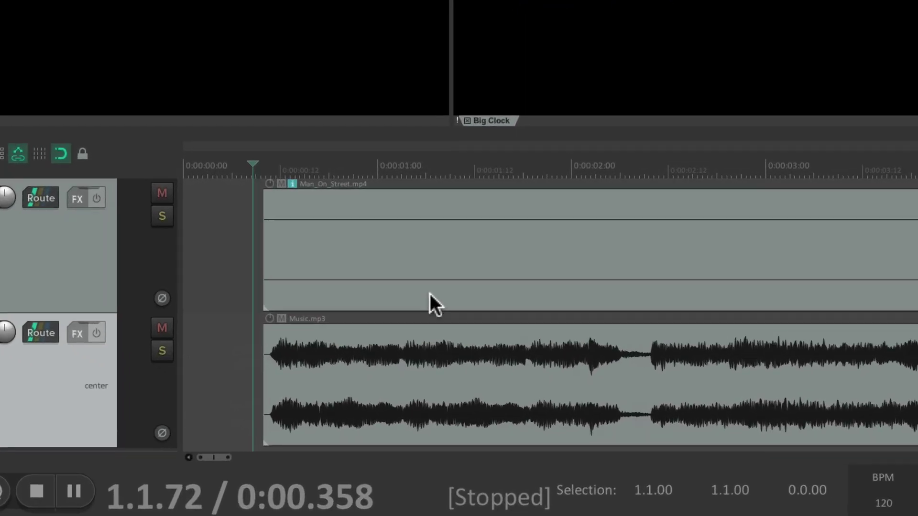
- Fade Music.mp3 in over 0:00:01:23 using the third, curved fade shape
{"action": "left_click_drag", "start_coordinate": [265, 327], "coordinate": [643, 347]}
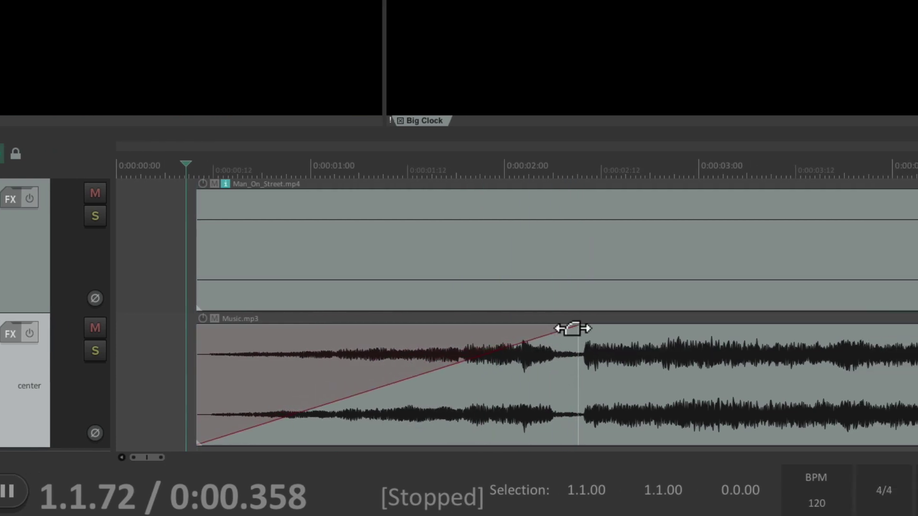
{"action": "right_click", "coordinate": [572, 328]}
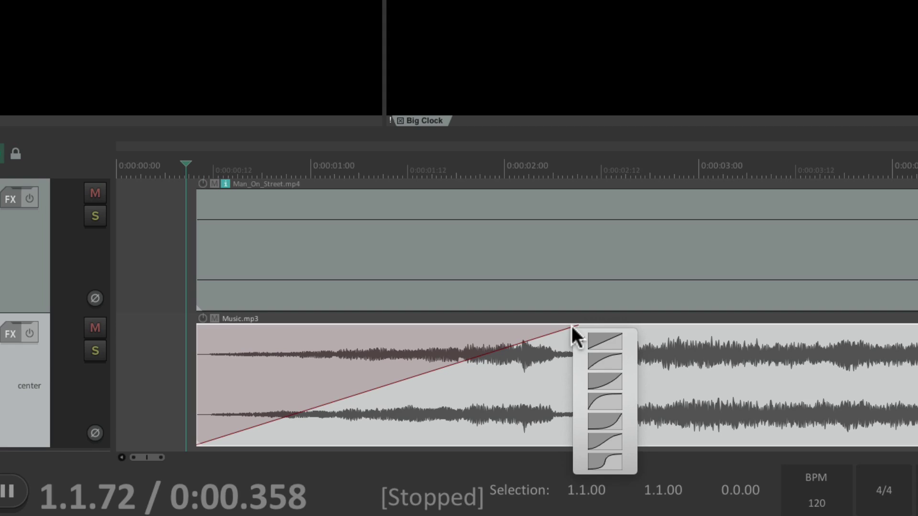
{"action": "left_click", "coordinate": [625, 380]}
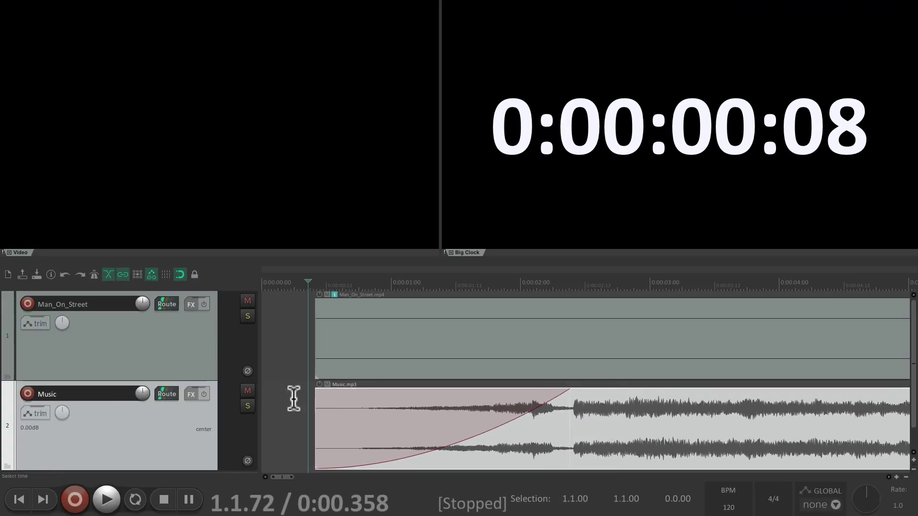
- Play from near the start to audition the new music fade-in
{"action": "left_click", "coordinate": [301, 401]}
{"action": "key", "text": "space"}
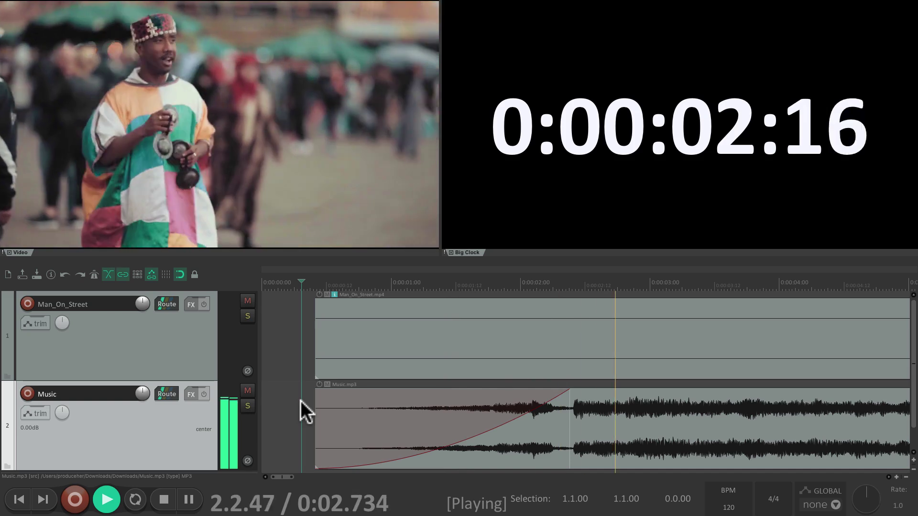
{"action": "key", "text": "space"}
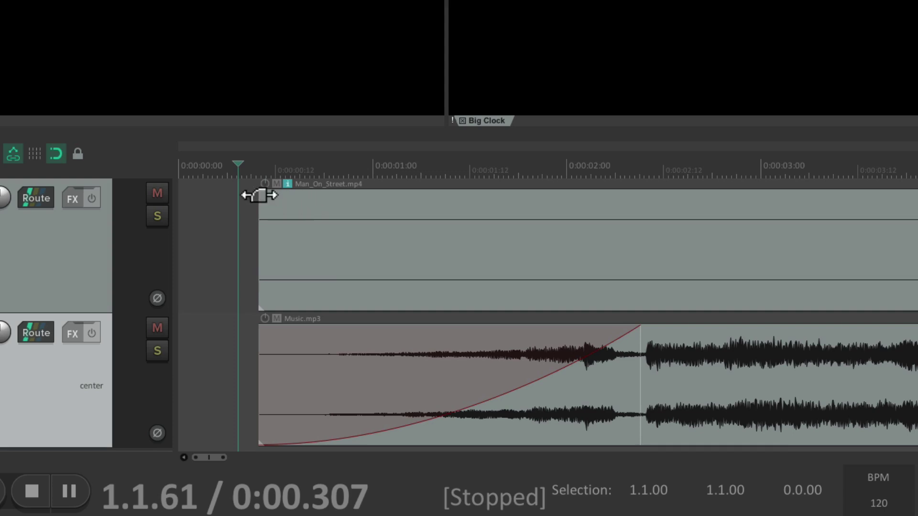
- Extend the video item's fade-in to 0:00:01:23, matching the music, and preview it
{"action": "left_click_drag", "start_coordinate": [259, 195], "coordinate": [635, 220]}
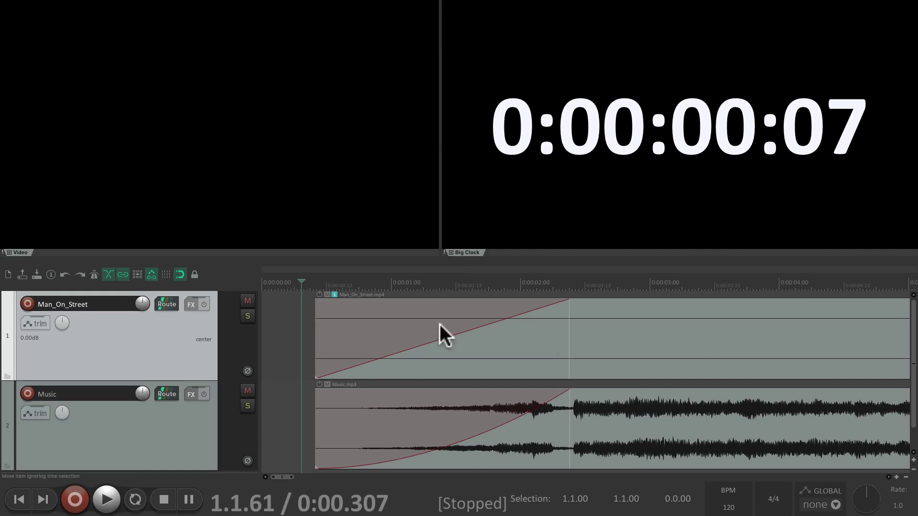
{"action": "left_click", "coordinate": [305, 337]}
{"action": "key", "text": "space"}
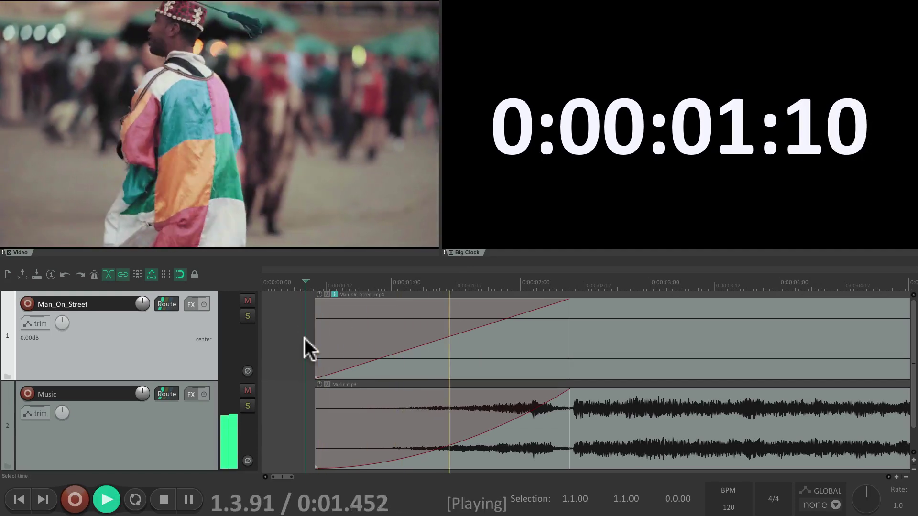
{"action": "key", "text": "space"}
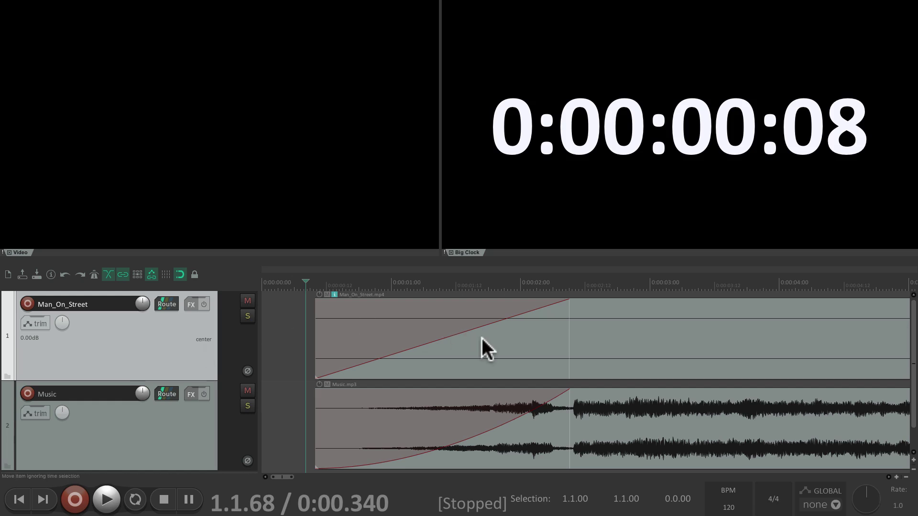
- Put a Video processor with the 'Basic helpers: Item fades affect video' preset on Man_On_Street
{"action": "left_click", "coordinate": [190, 305]}
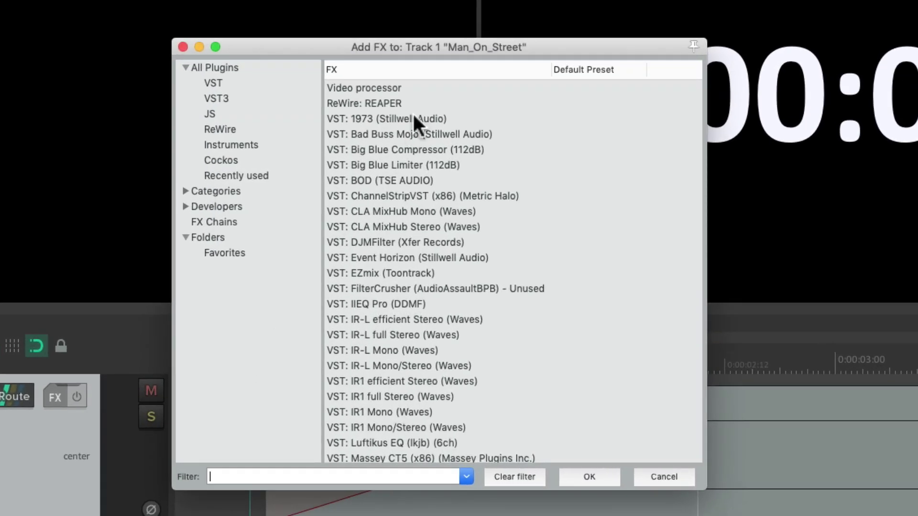
{"action": "left_click", "coordinate": [417, 89]}
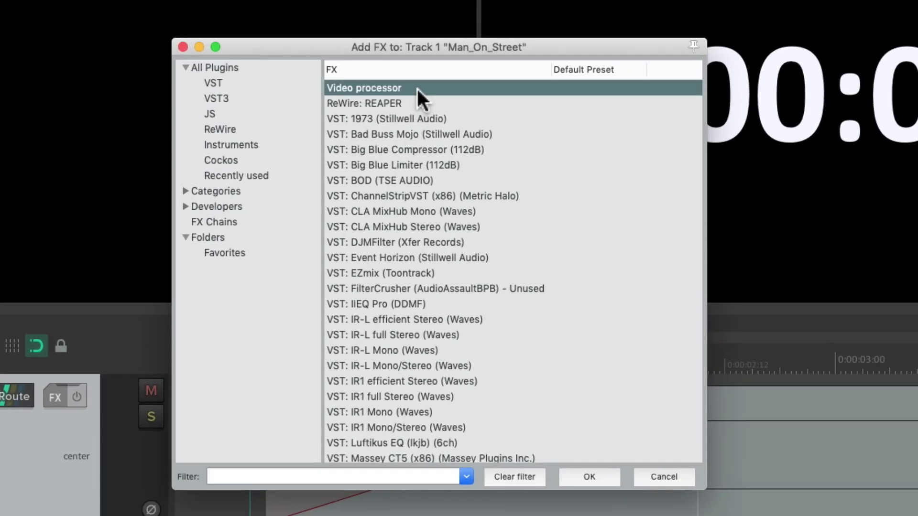
{"action": "double_click", "coordinate": [417, 88]}
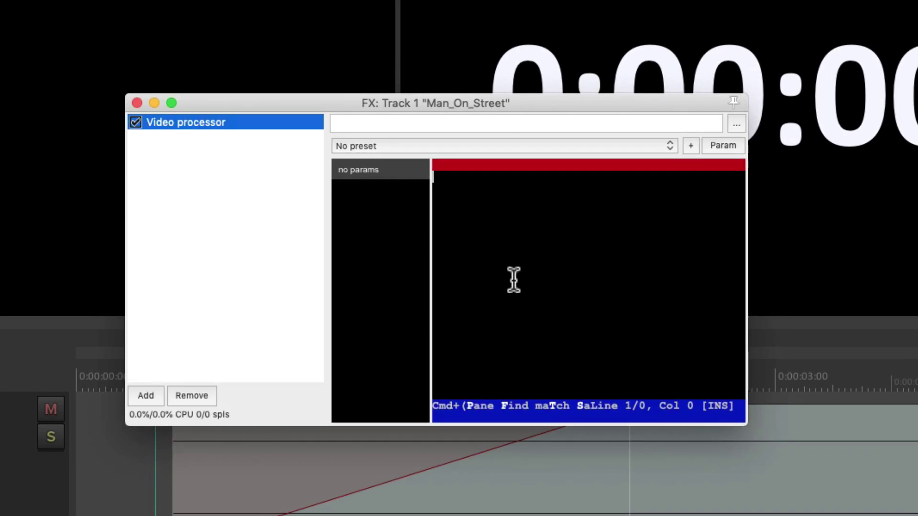
{"action": "left_click", "coordinate": [472, 142]}
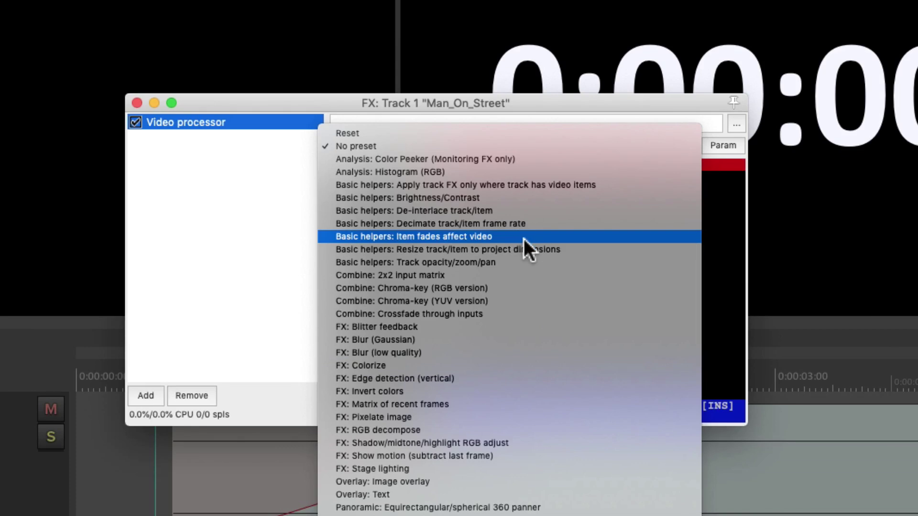
{"action": "left_click", "coordinate": [524, 239]}
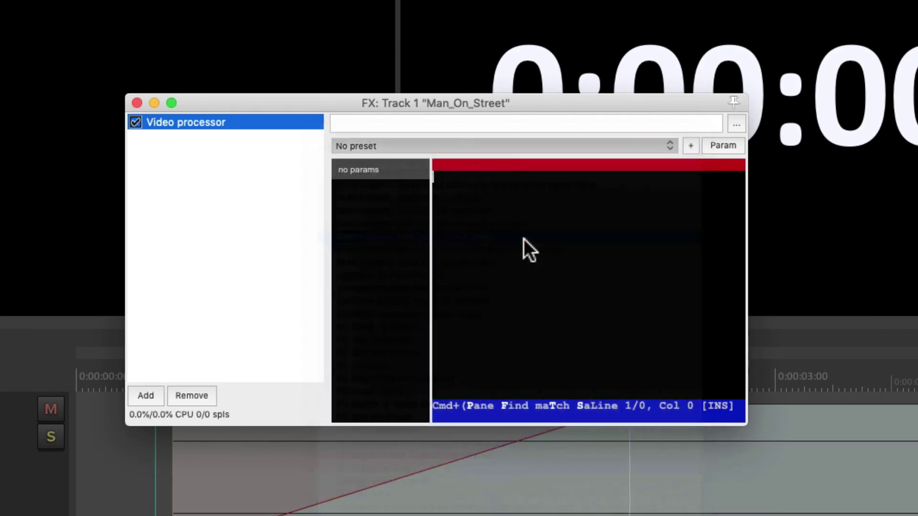
{"action": "left_click", "coordinate": [137, 103]}
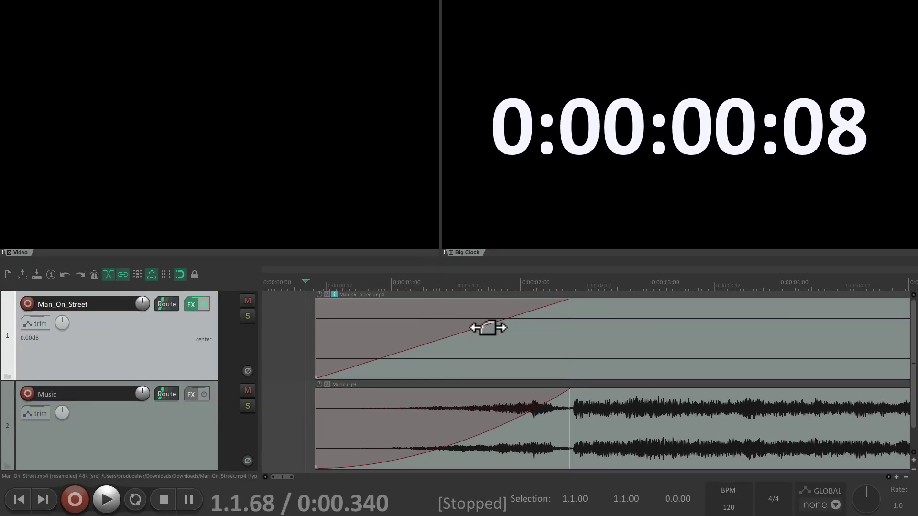
{"action": "scroll", "coordinate": [488, 328], "scroll_direction": "down", "scroll_amount": 3}
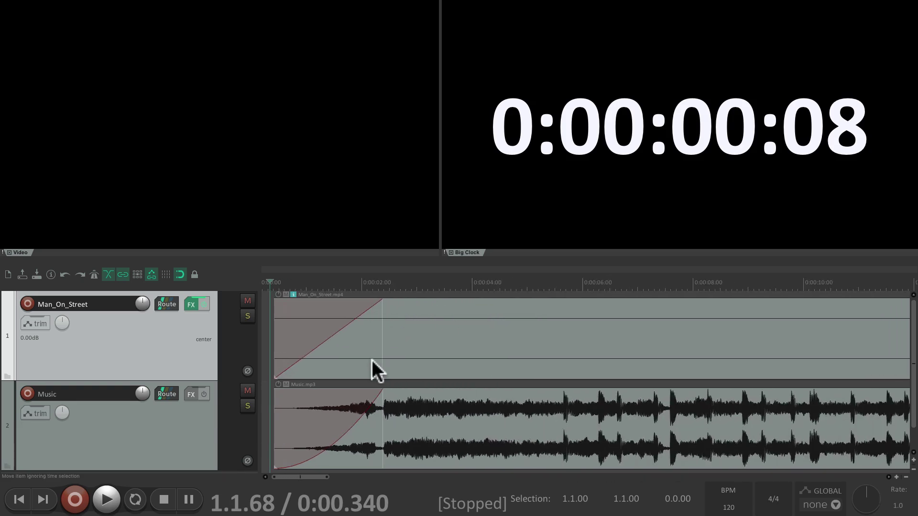
{"action": "key", "text": "space"}
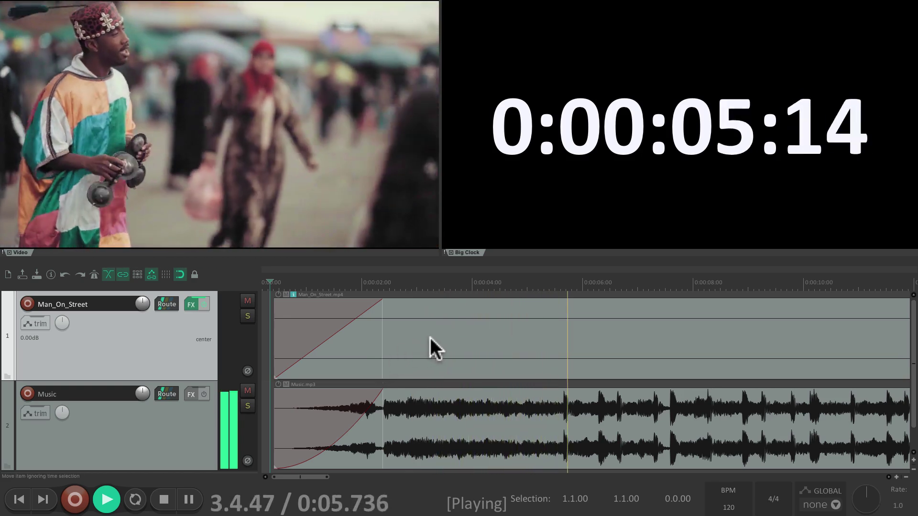
{"action": "key", "text": "space"}
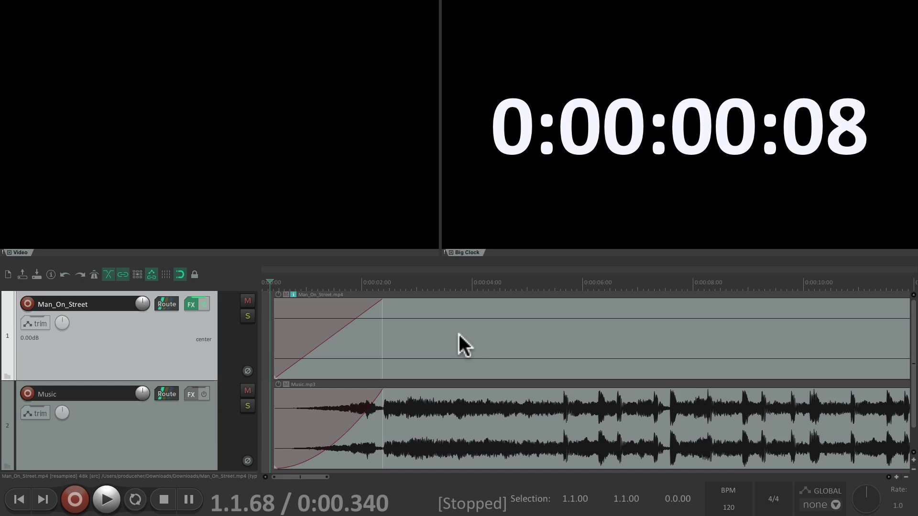
- Zoom in, drop marker 1 on the beat at 0:00:05:15, then zoom back out
{"action": "scroll", "coordinate": [630, 375], "scroll_direction": "up", "scroll_amount": 3}
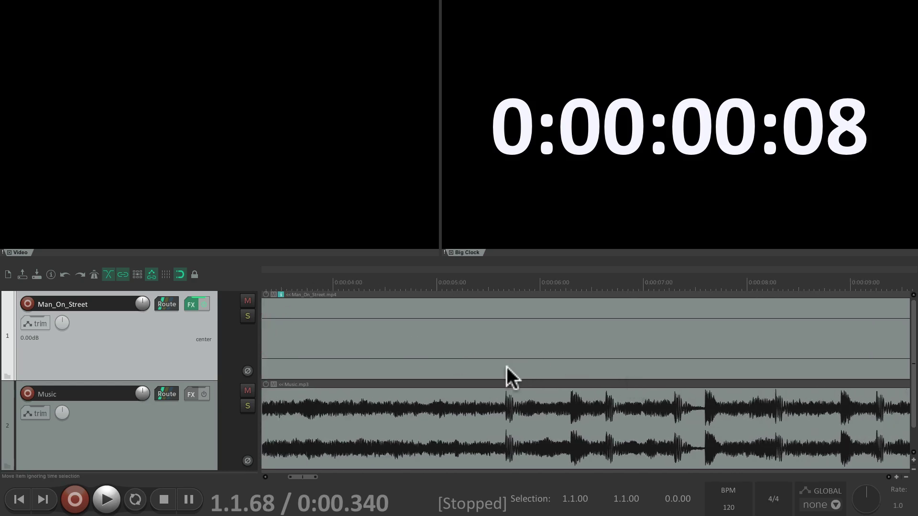
{"action": "left_click", "coordinate": [504, 285]}
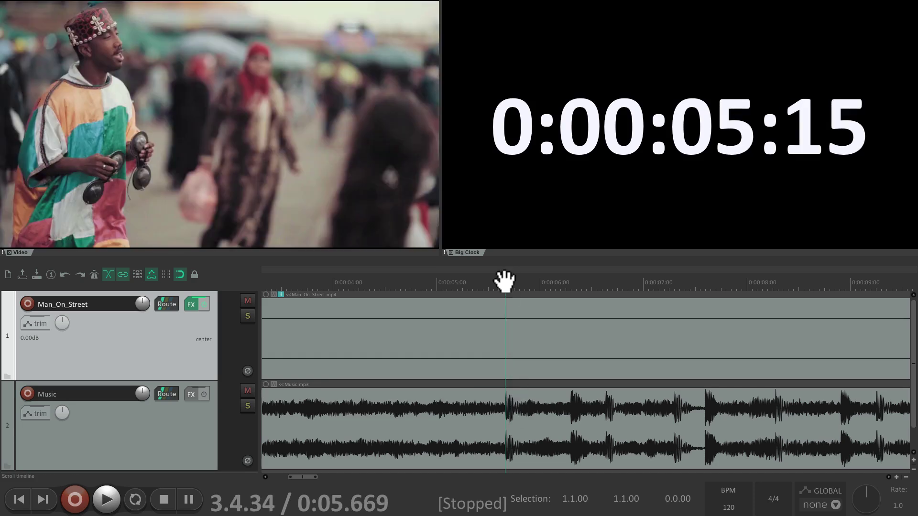
{"action": "left_click_drag", "start_coordinate": [504, 281], "coordinate": [538, 283]}
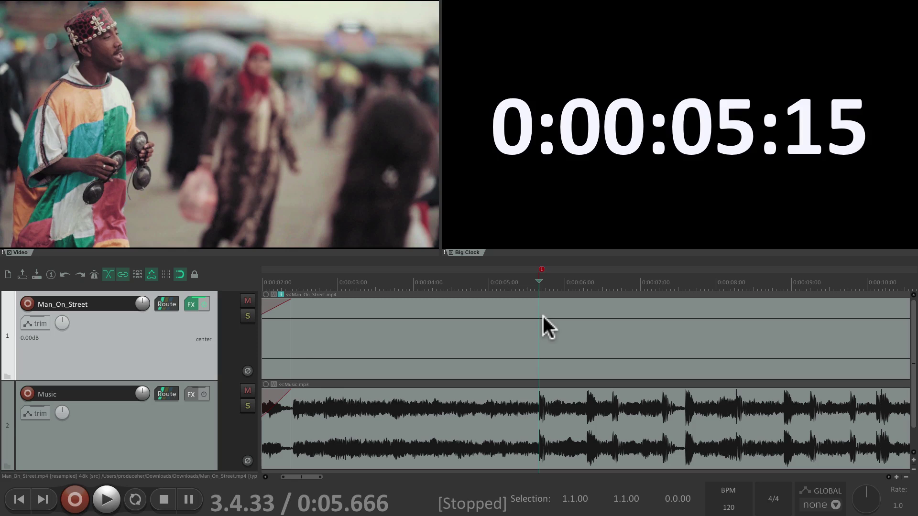
- Mute the Music track and split Man_On_Street at 0:00:06:23 on the next beat
{"action": "left_click", "coordinate": [248, 390]}
{"action": "left_click_drag", "start_coordinate": [538, 279], "coordinate": [638, 282]}
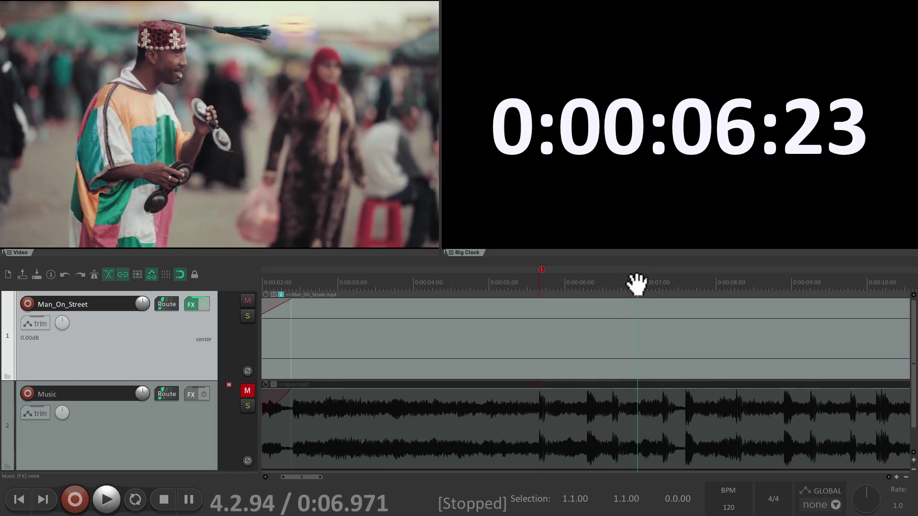
{"action": "left_click", "coordinate": [646, 308]}
{"action": "key", "text": "s"}
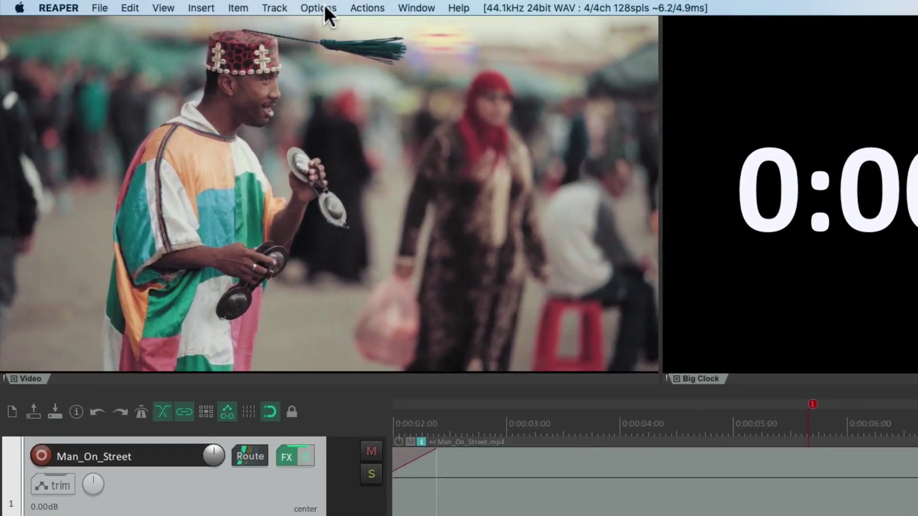
- Toggle 'Trim content behind media items when editing' in the Options menu
{"action": "left_click", "coordinate": [212, 5]}
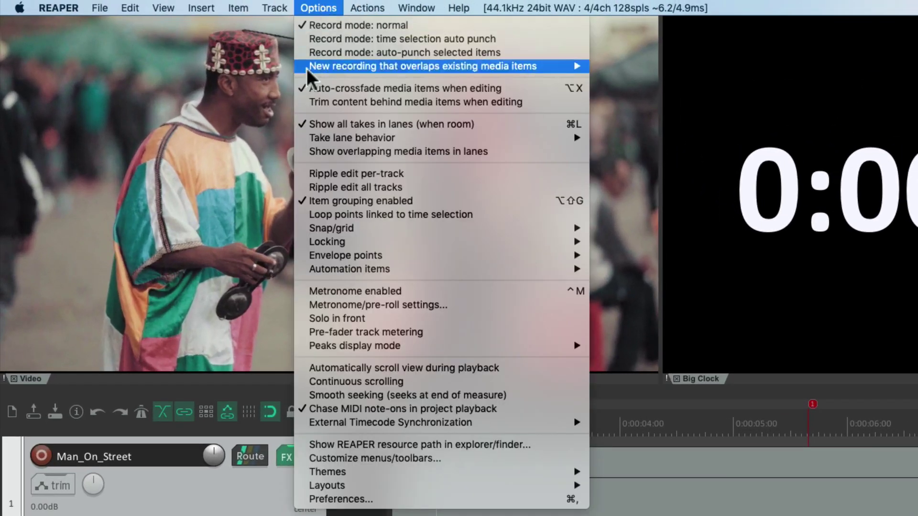
{"action": "left_click", "coordinate": [302, 101]}
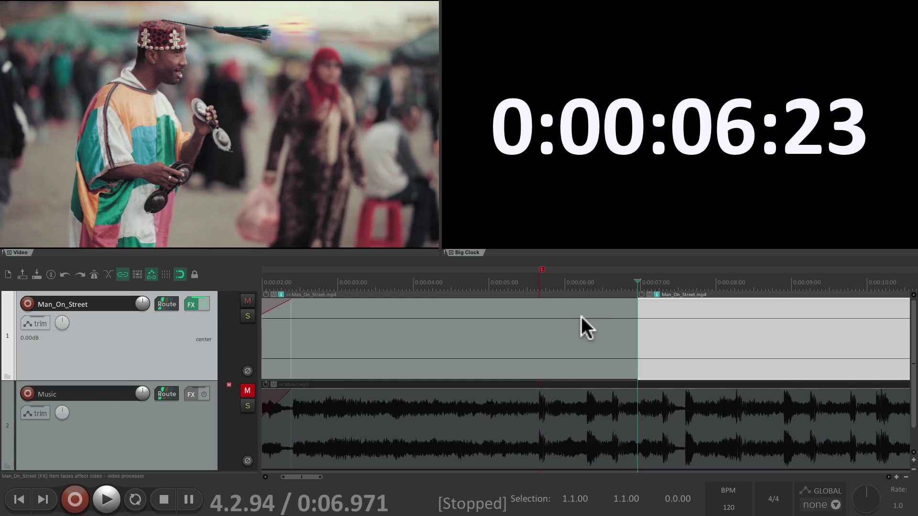
- Slide the second Man_On_Street piece left to the marker at ~0:05.7, unmute Music, and preview the cut
{"action": "left_click_drag", "start_coordinate": [659, 303], "coordinate": [560, 325]}
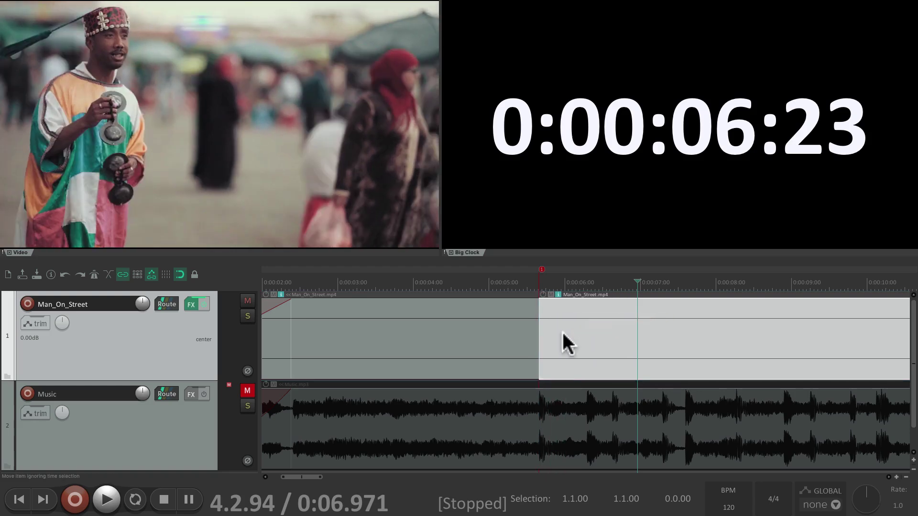
{"action": "left_click", "coordinate": [247, 391]}
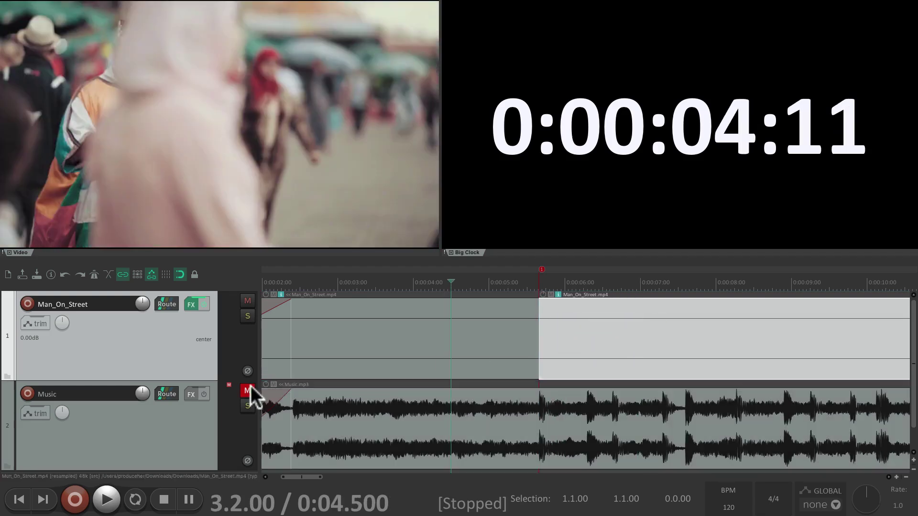
{"action": "key", "text": "space"}
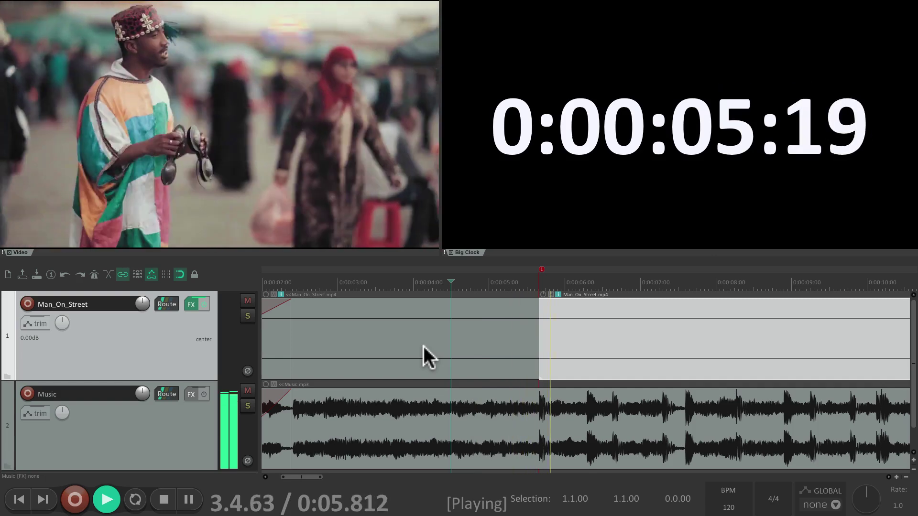
{"action": "key", "text": "space"}
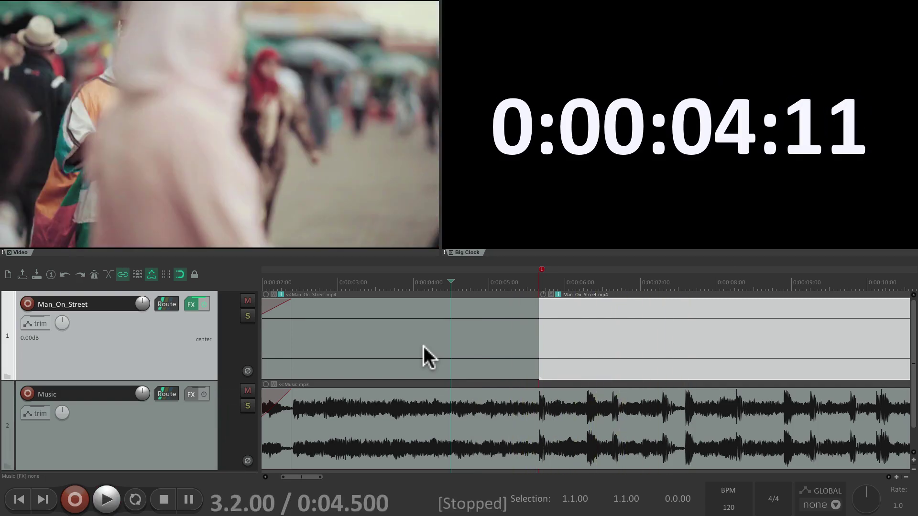
{"action": "key", "text": "space"}
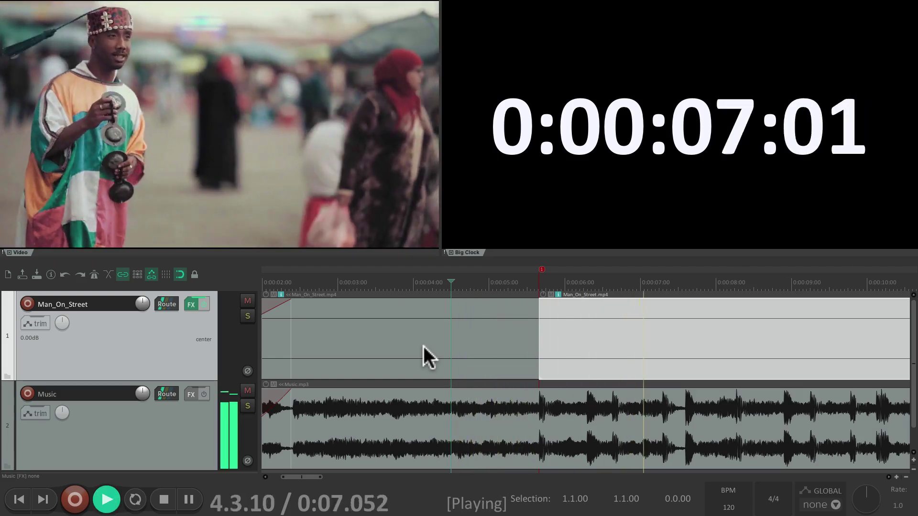
{"action": "key", "text": "space"}
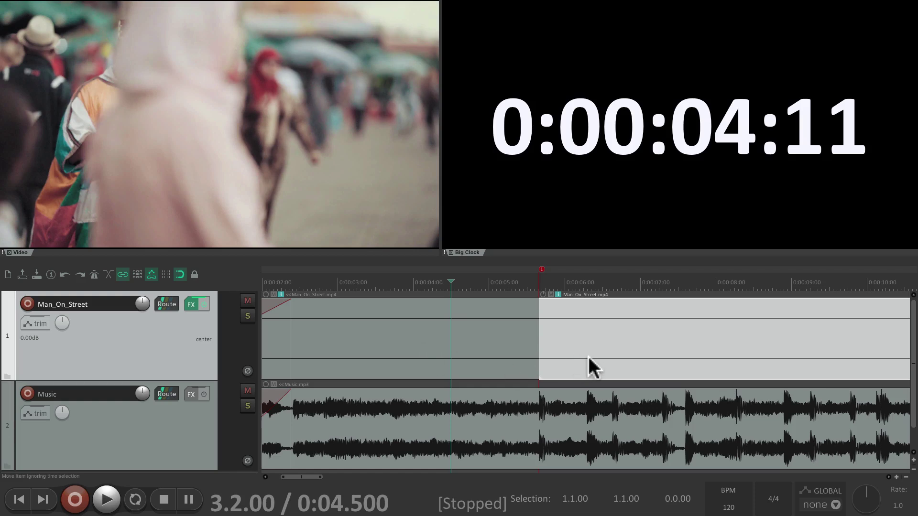
- Copy the Man_On_Street clip onto the next two beats, previewing each new cut from about 0:05
{"action": "scroll", "coordinate": [589, 357], "scroll_direction": "right", "scroll_amount": 5}
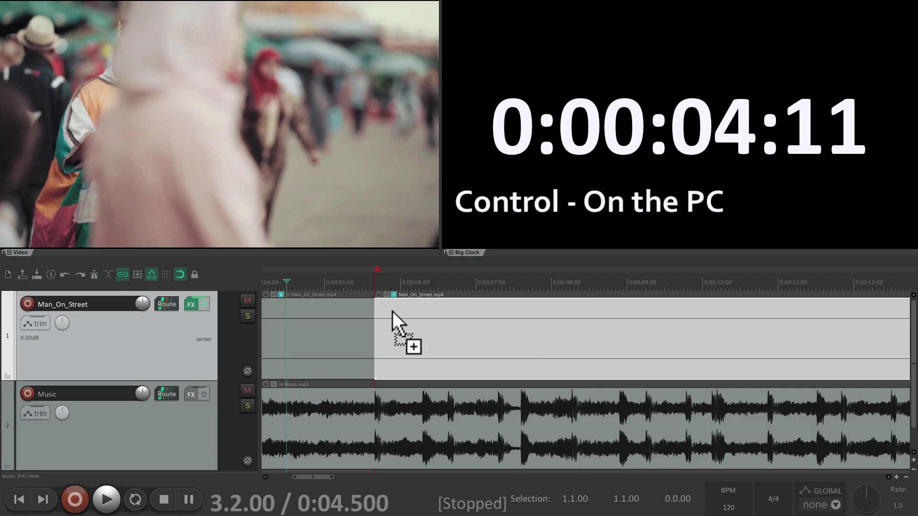
{"action": "left_click_drag", "start_coordinate": [392, 311], "coordinate": [471, 308]}
{"action": "left_click", "coordinate": [359, 282]}
{"action": "key", "text": "space"}
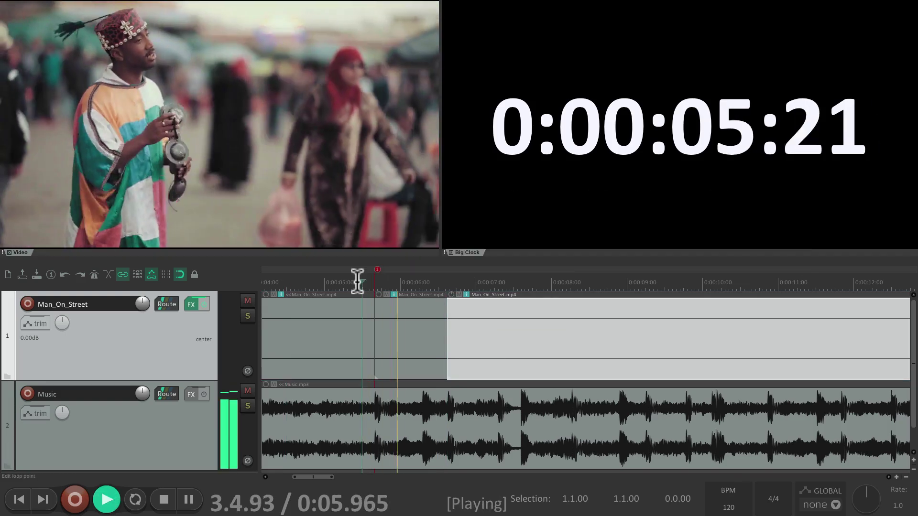
{"action": "key", "text": "space"}
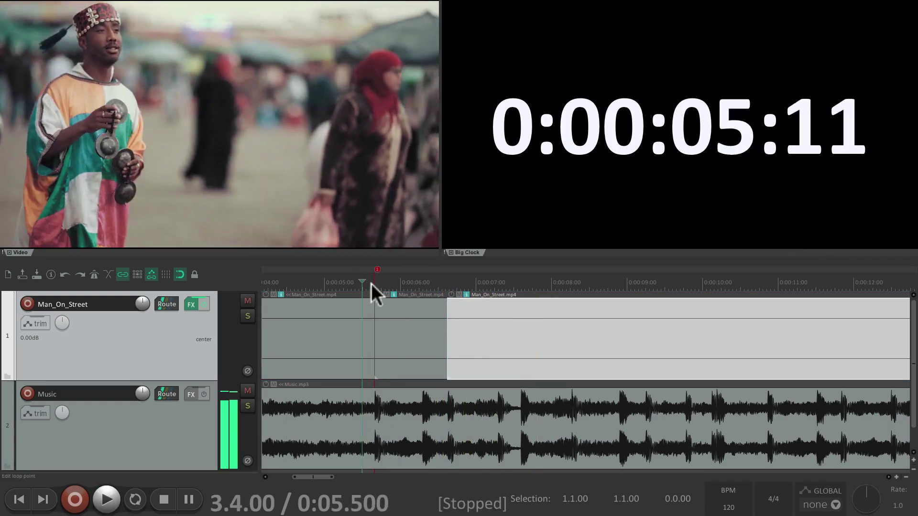
{"action": "left_click_drag", "start_coordinate": [462, 311], "coordinate": [598, 311]}
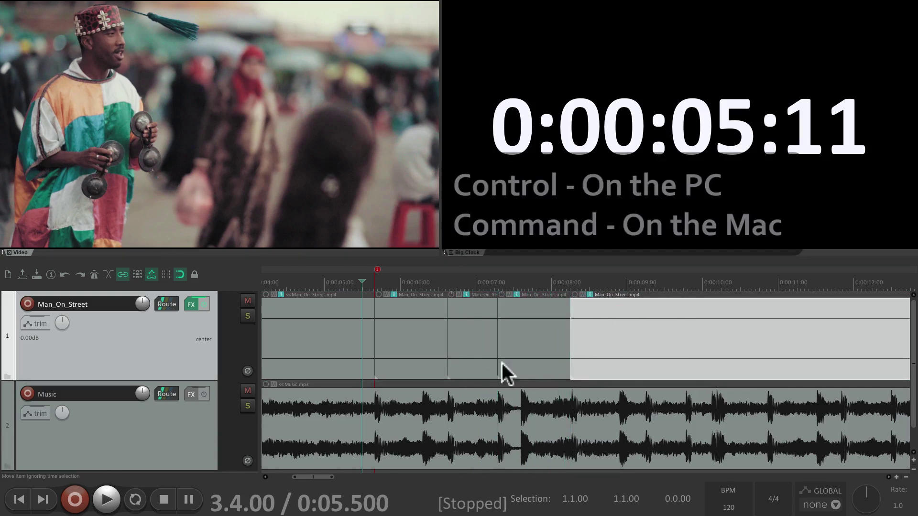
{"action": "left_click", "coordinate": [335, 282]}
{"action": "key", "text": "space"}
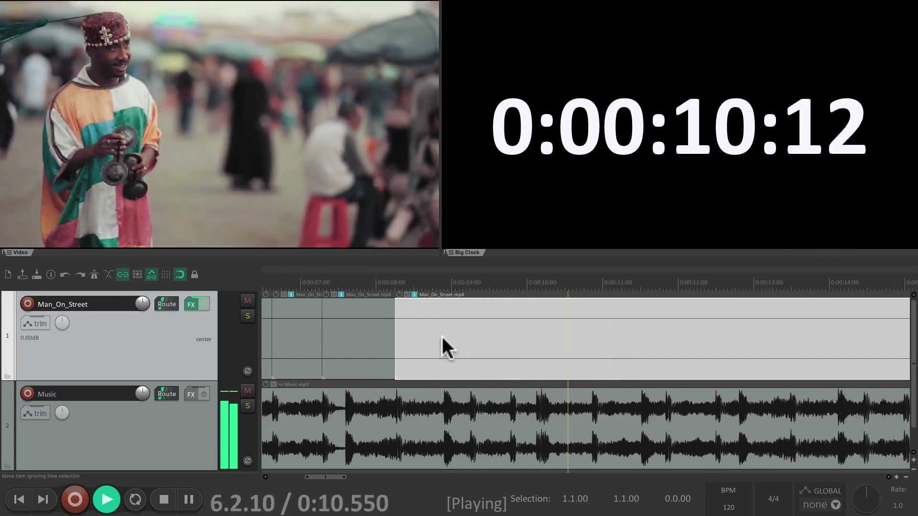
{"action": "key", "text": "space"}
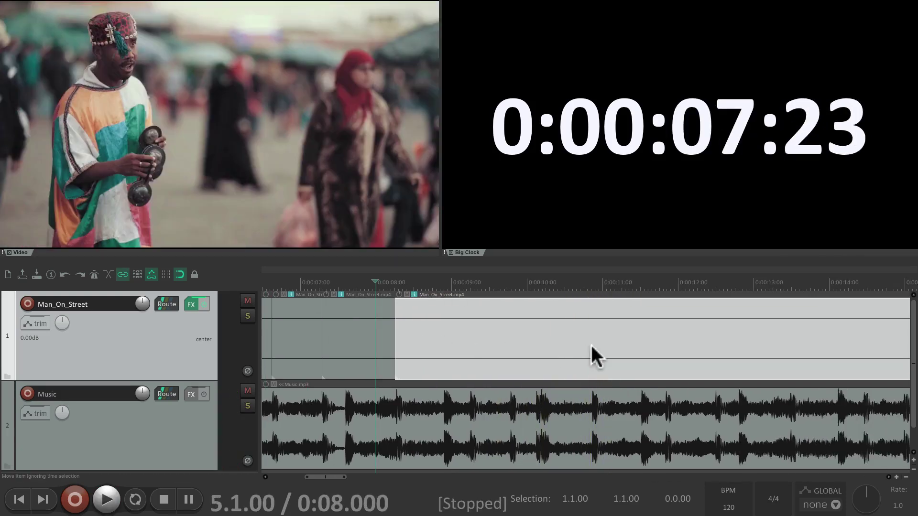
- Place the edit cursor at about 0:10.865 after previewing from 0:10.5
{"action": "scroll", "coordinate": [590, 343], "scroll_direction": "right", "scroll_amount": 3}
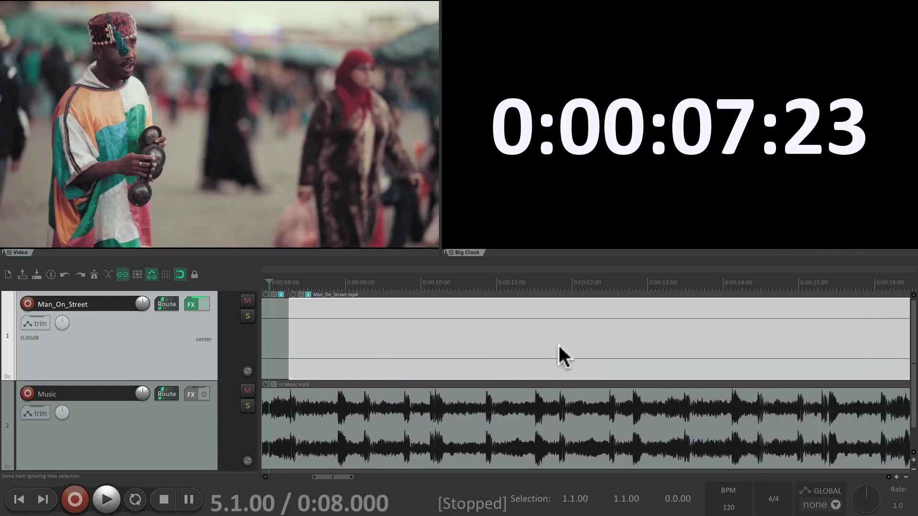
{"action": "left_click", "coordinate": [459, 282]}
{"action": "key", "text": "space"}
{"action": "key", "text": "space"}
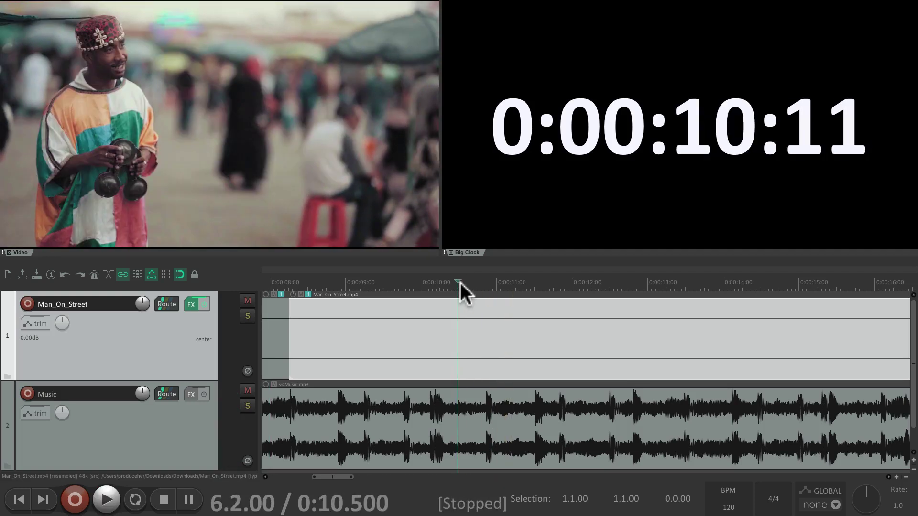
{"action": "left_click_drag", "start_coordinate": [458, 281], "coordinate": [486, 280]}
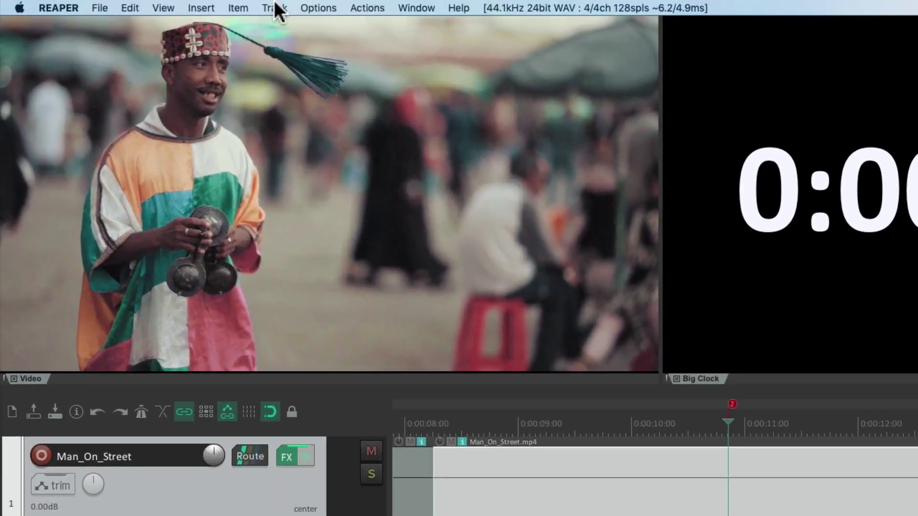
- Insert a second track and drop Fun at a Fair.mp4 onto it at the 0:10.865 edit cursor
{"action": "left_click", "coordinate": [182, 4]}
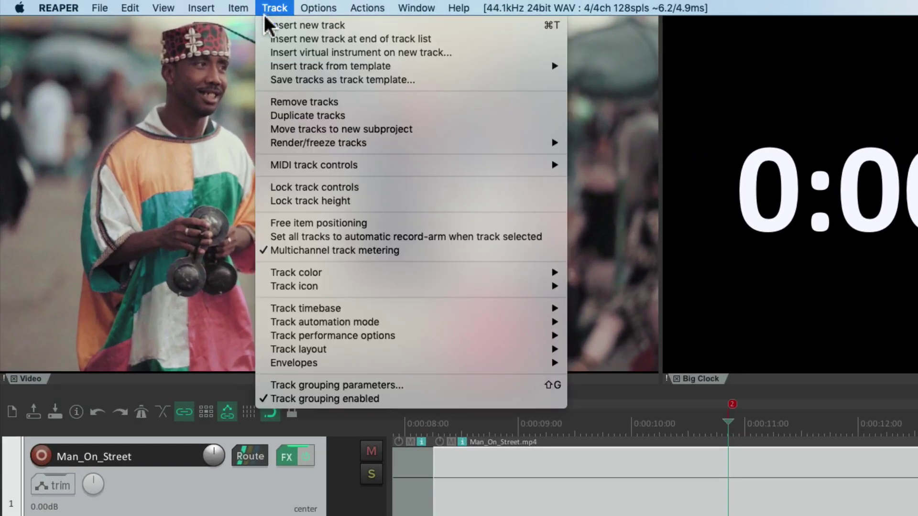
{"action": "left_click", "coordinate": [265, 23]}
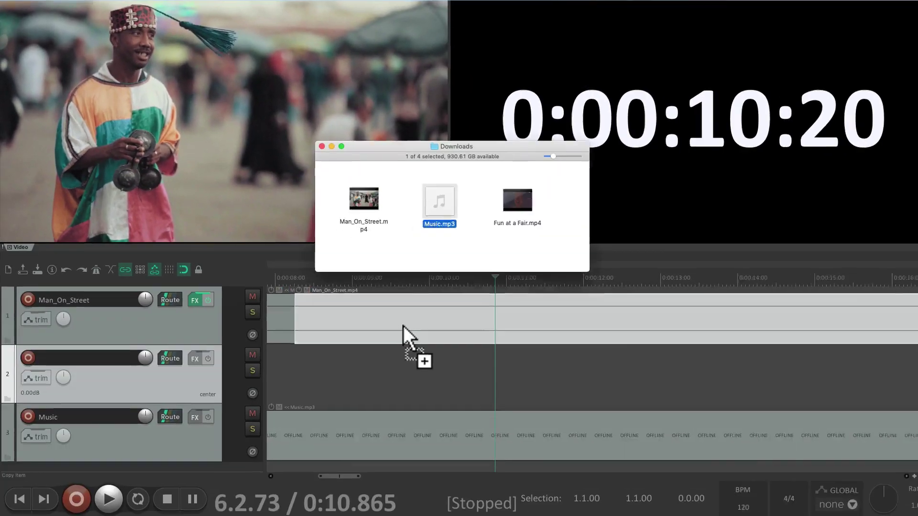
{"action": "left_click_drag", "start_coordinate": [403, 338], "coordinate": [500, 213]}
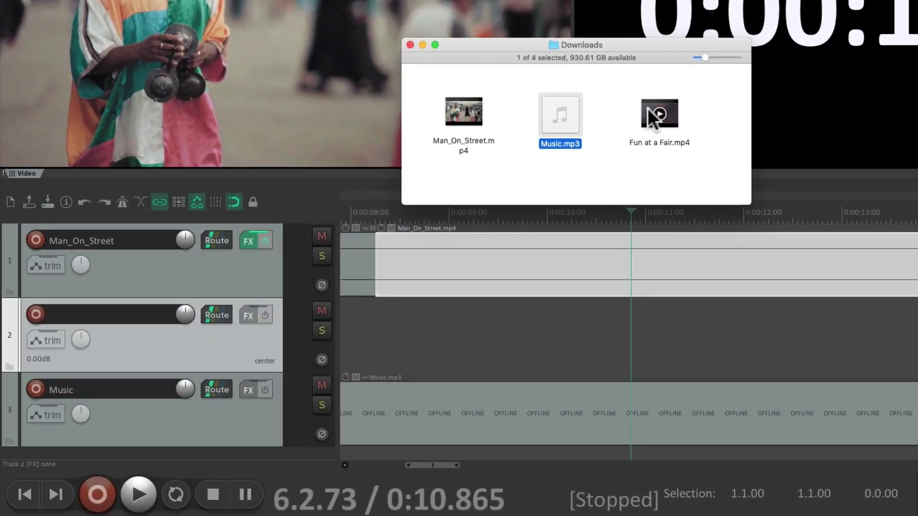
{"action": "left_click_drag", "start_coordinate": [648, 109], "coordinate": [632, 330]}
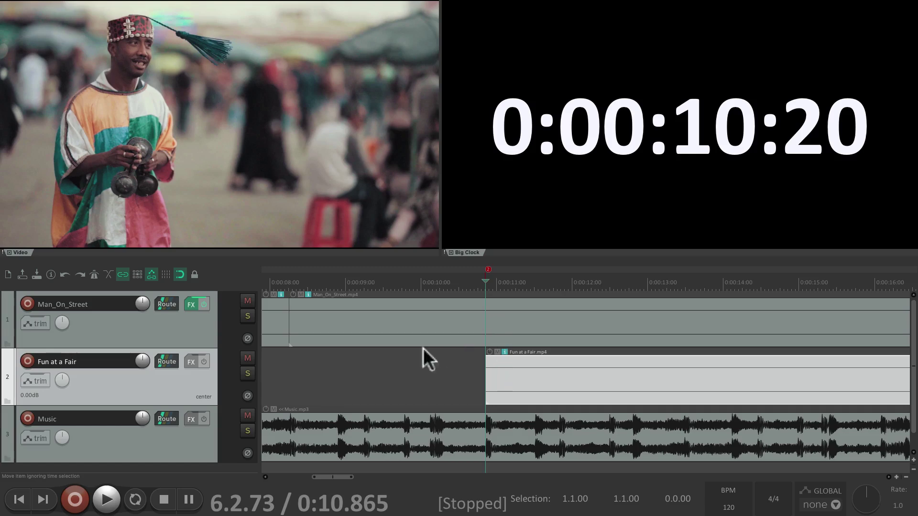
{"action": "left_click", "coordinate": [373, 369]}
{"action": "key", "text": "space"}
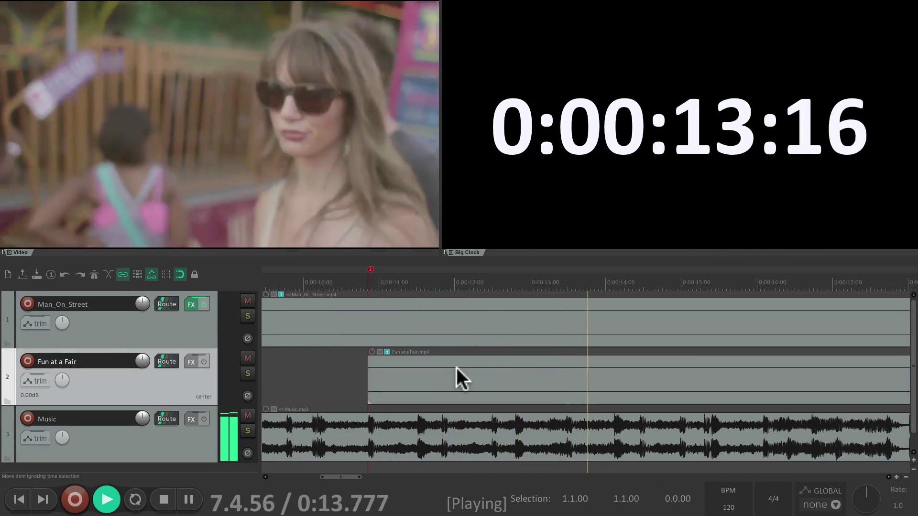
{"action": "key", "text": "space"}
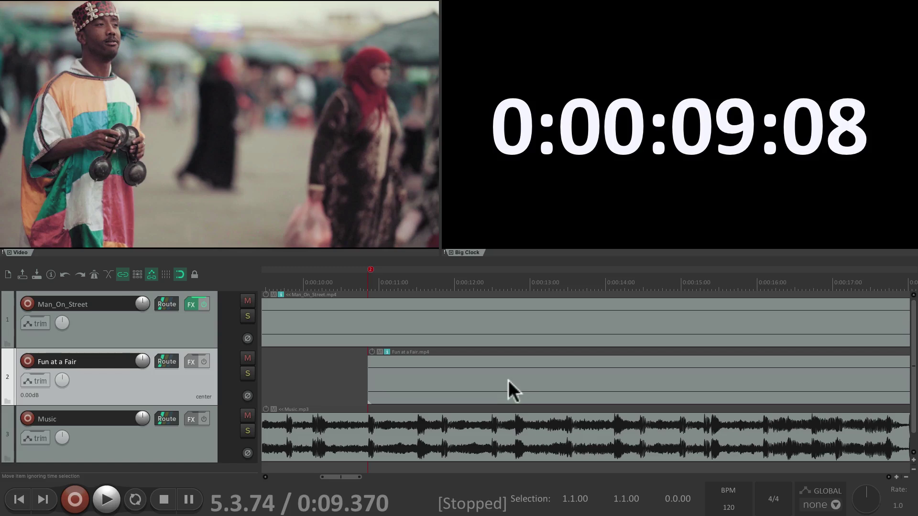
{"action": "left_click", "coordinate": [538, 374]}
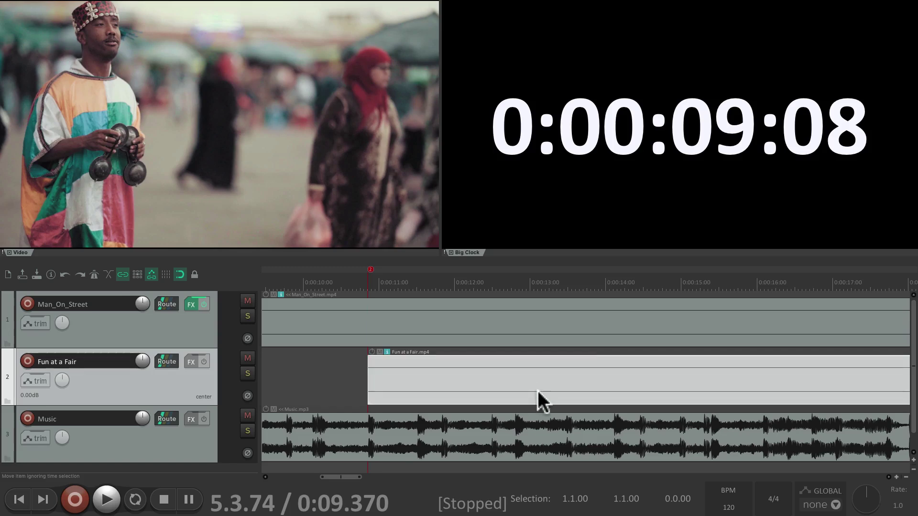
{"action": "key", "text": "s"}
{"action": "left_click", "coordinate": [585, 386]}
{"action": "key", "text": "Delete"}
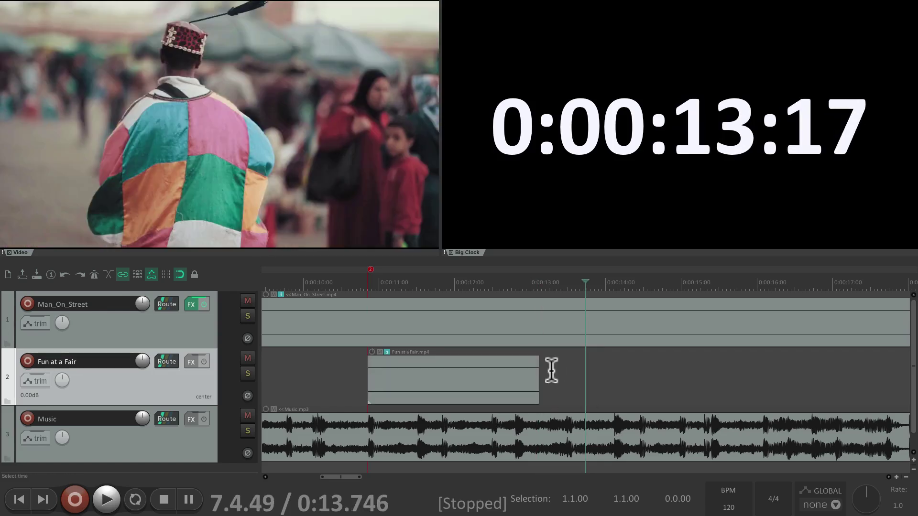
{"action": "left_click", "coordinate": [329, 392]}
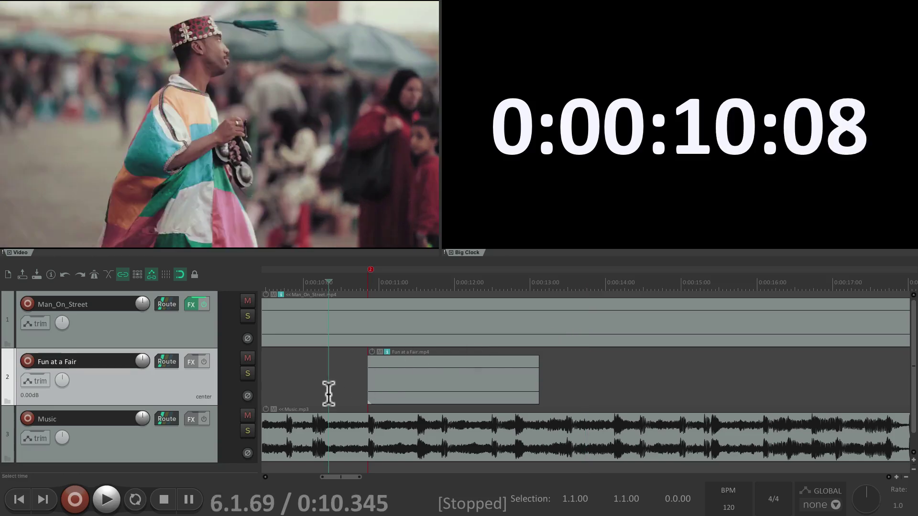
{"action": "key", "text": "space"}
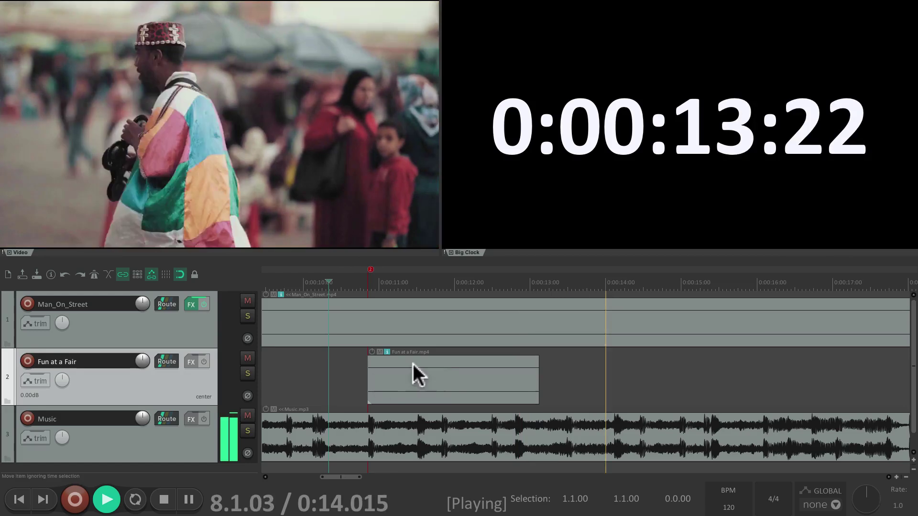
{"action": "key", "text": "space"}
{"action": "left_click", "coordinate": [446, 368]}
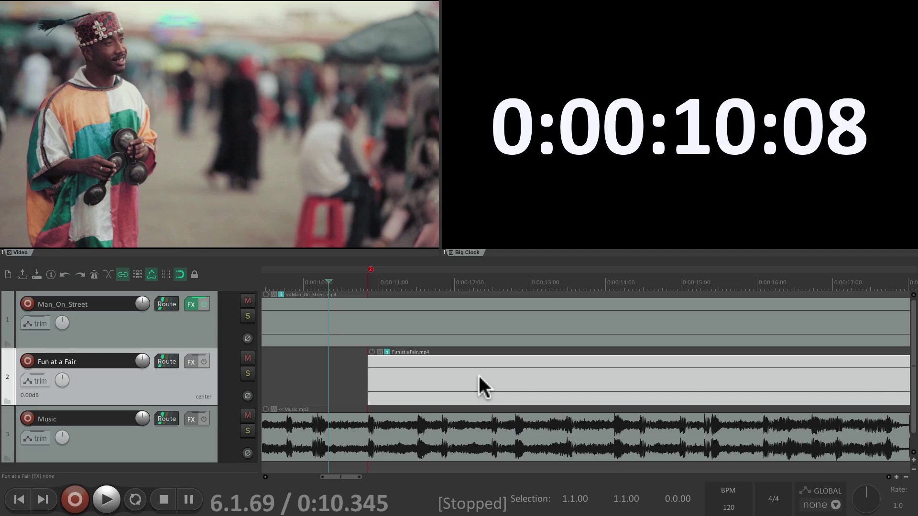
{"action": "left_click", "coordinate": [353, 380]}
{"action": "key", "text": "space"}
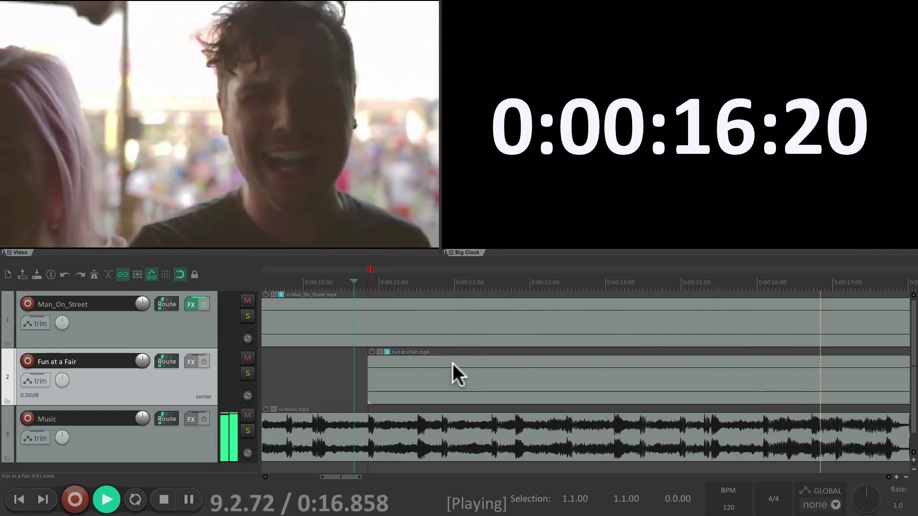
- Split the Fun at a Fair clip at 0:12.713 and preview it from about 0:10.5
{"action": "key", "text": "space"}
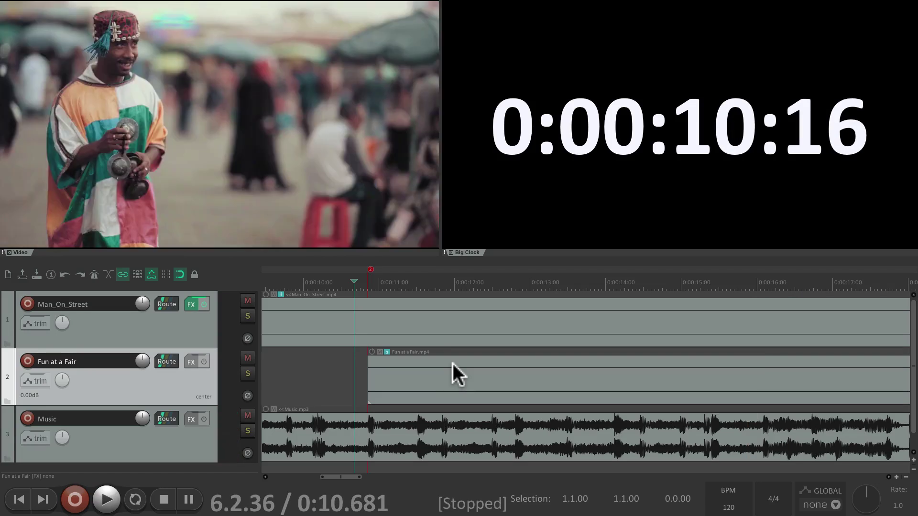
{"action": "left_click", "coordinate": [248, 415]}
{"action": "left_click_drag", "start_coordinate": [435, 277], "coordinate": [507, 278]}
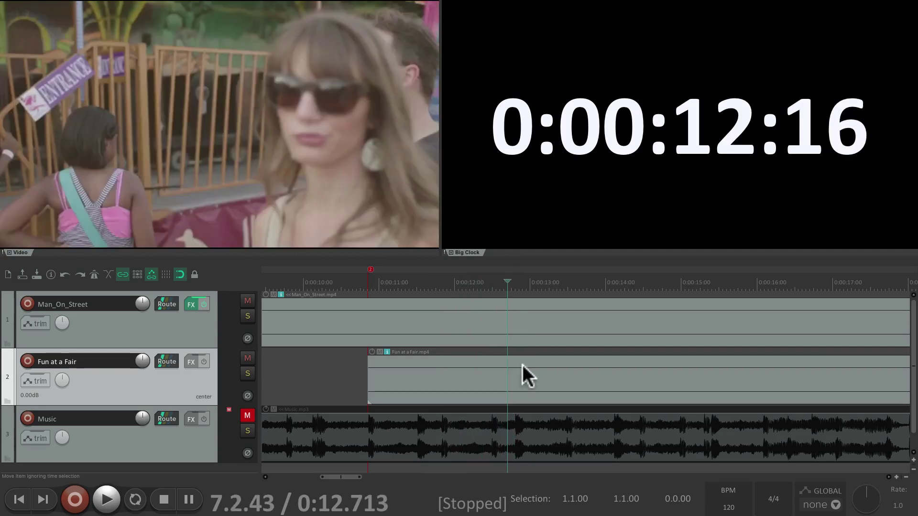
{"action": "left_click", "coordinate": [523, 365]}
{"action": "key", "text": "s"}
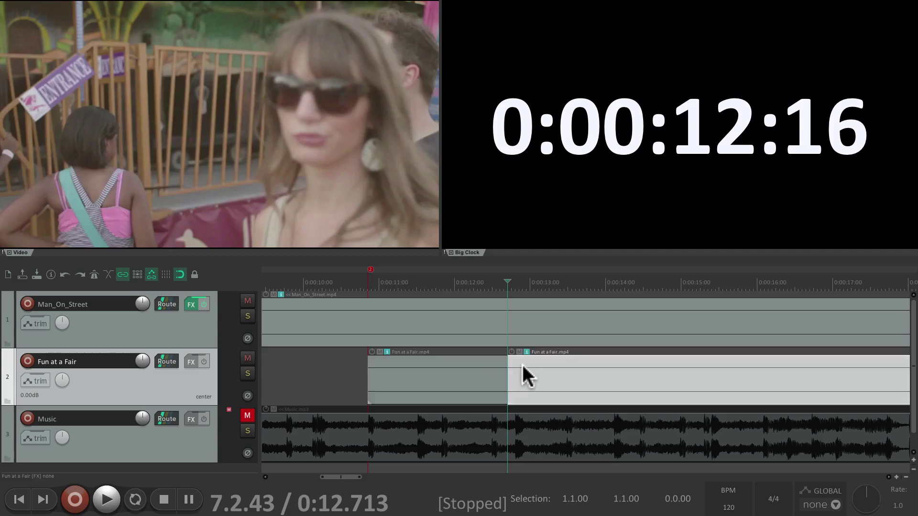
{"action": "left_click", "coordinate": [249, 417]}
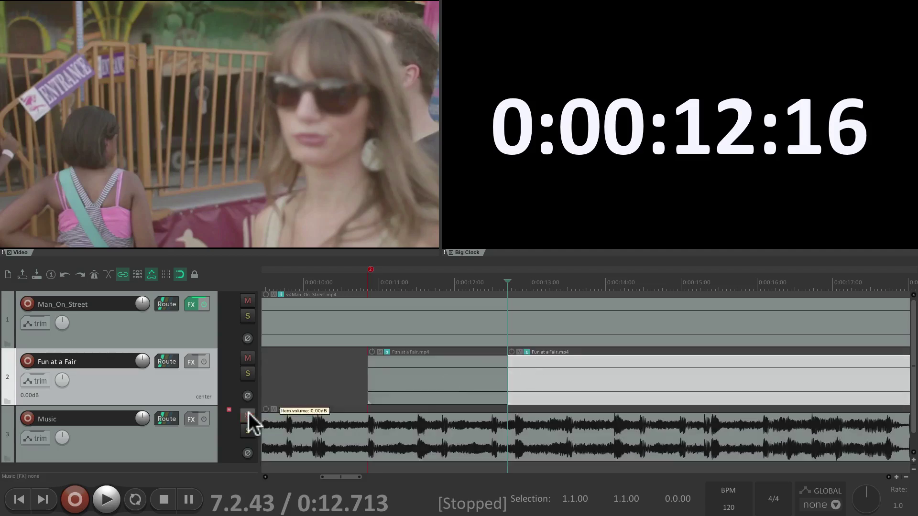
{"action": "left_click", "coordinate": [341, 371]}
{"action": "key", "text": "space"}
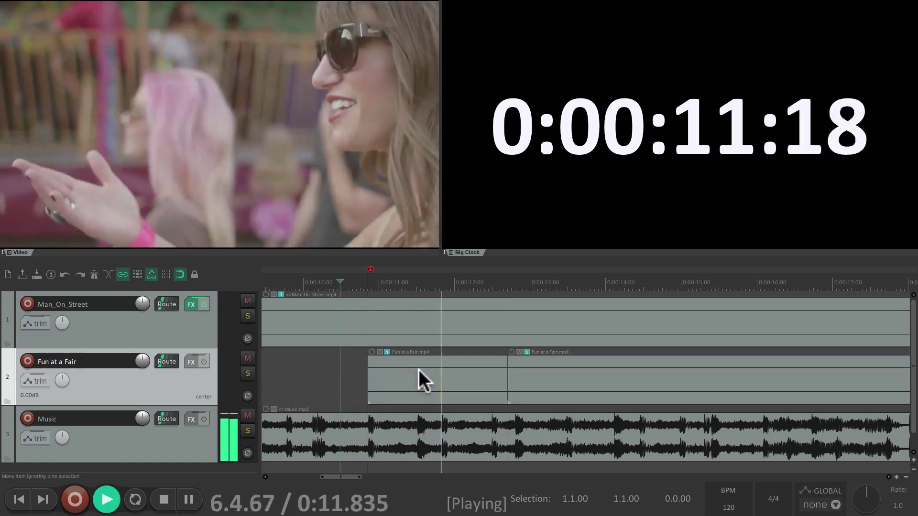
{"action": "key", "text": "space"}
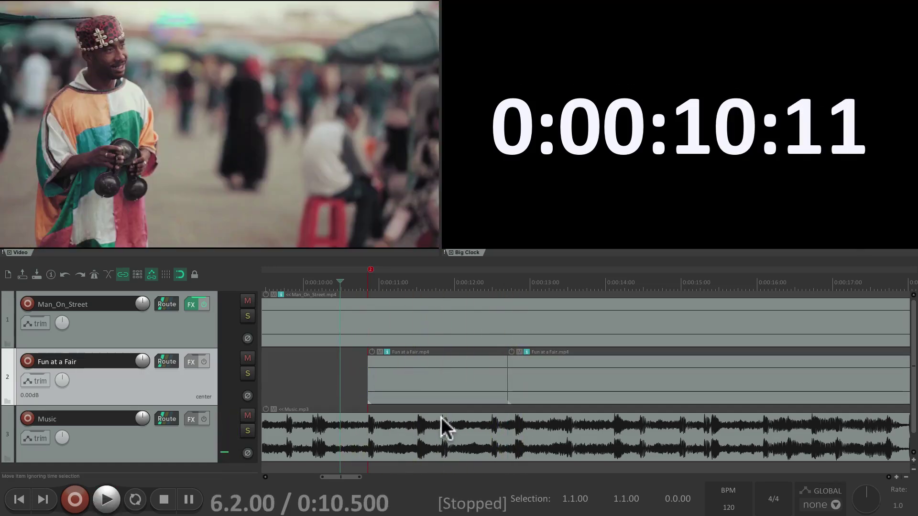
- Slide the second Fair piece earlier so it overlaps, previewing from about 0:10.26
{"action": "left_click_drag", "start_coordinate": [523, 366], "coordinate": [454, 374]}
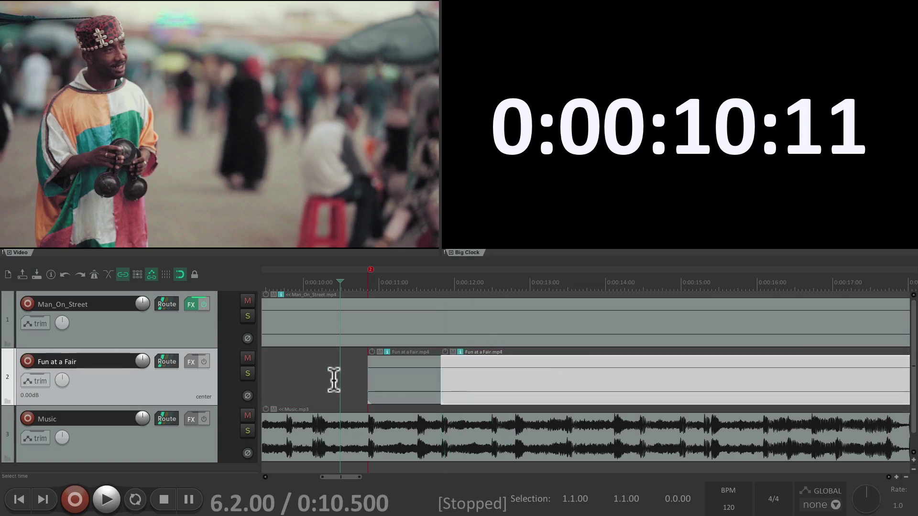
{"action": "left_click", "coordinate": [324, 375]}
{"action": "key", "text": "space"}
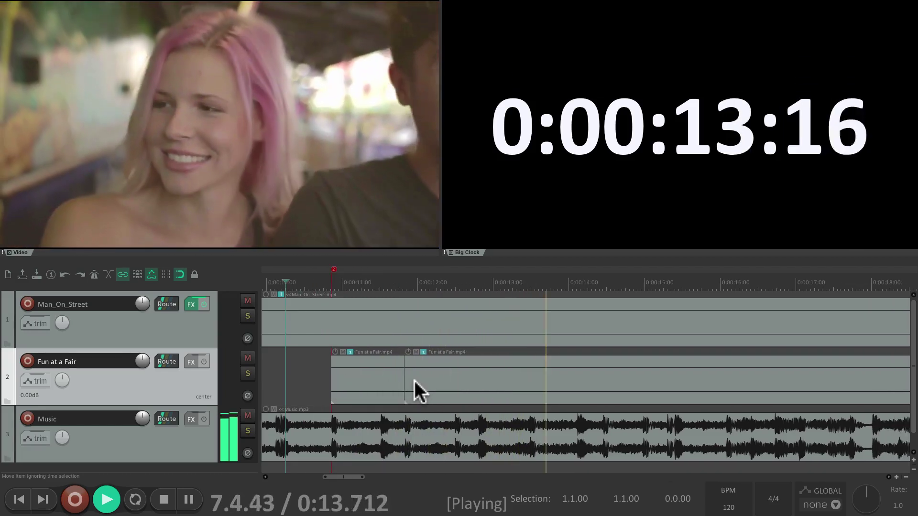
{"action": "key", "text": "space"}
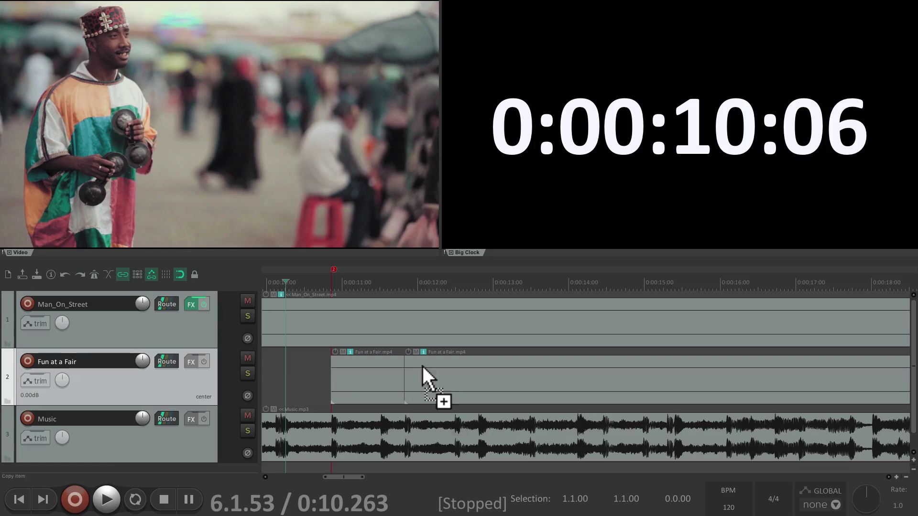
- Copy the second Fair piece further along the track and review it
{"action": "left_click_drag", "start_coordinate": [423, 366], "coordinate": [475, 365]}
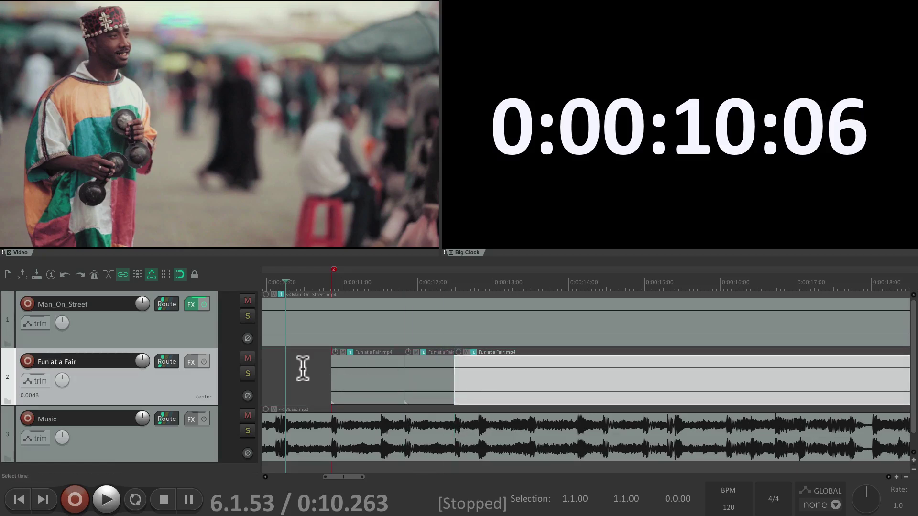
{"action": "left_click", "coordinate": [303, 369]}
{"action": "key", "text": "space"}
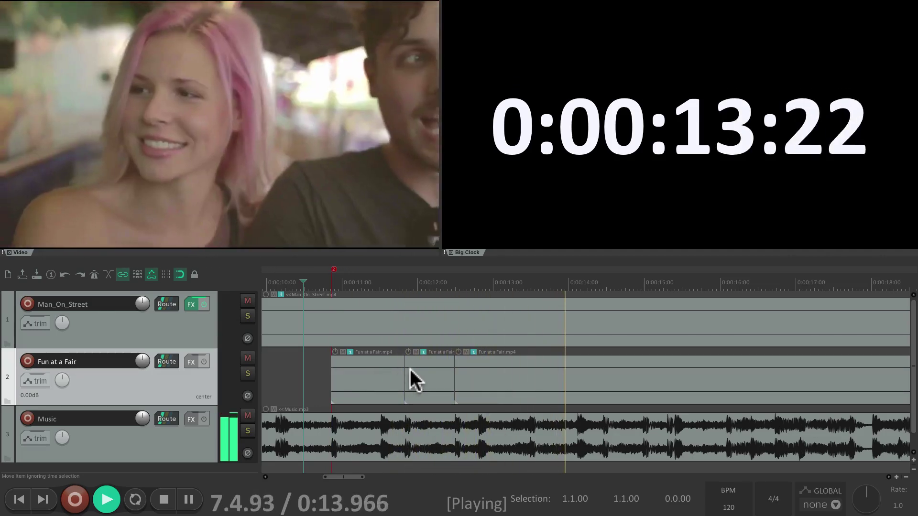
{"action": "key", "text": "space"}
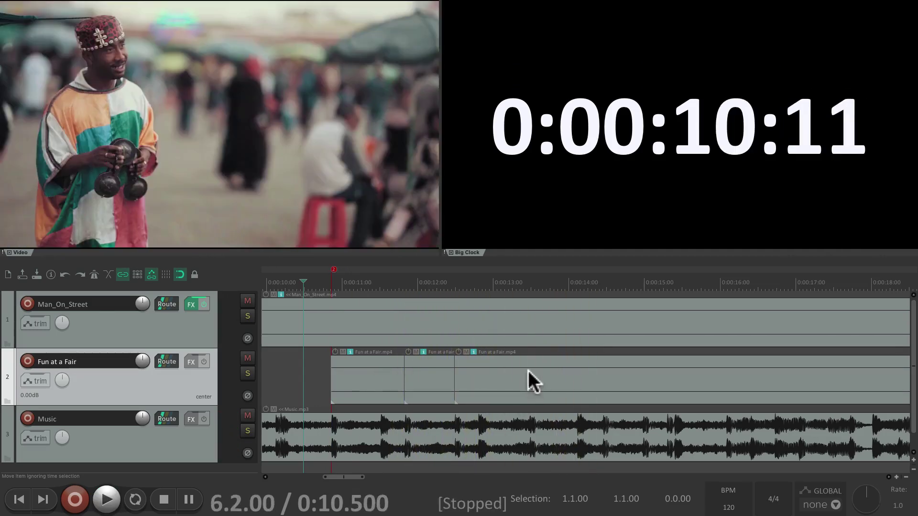
- Split the third Fair clip at about 0:13.4 and shift its right half earlier
{"action": "scroll", "coordinate": [529, 371], "scroll_direction": "right", "scroll_amount": 2}
{"action": "left_click_drag", "start_coordinate": [492, 283], "coordinate": [529, 282]}
{"action": "left_click", "coordinate": [536, 362]}
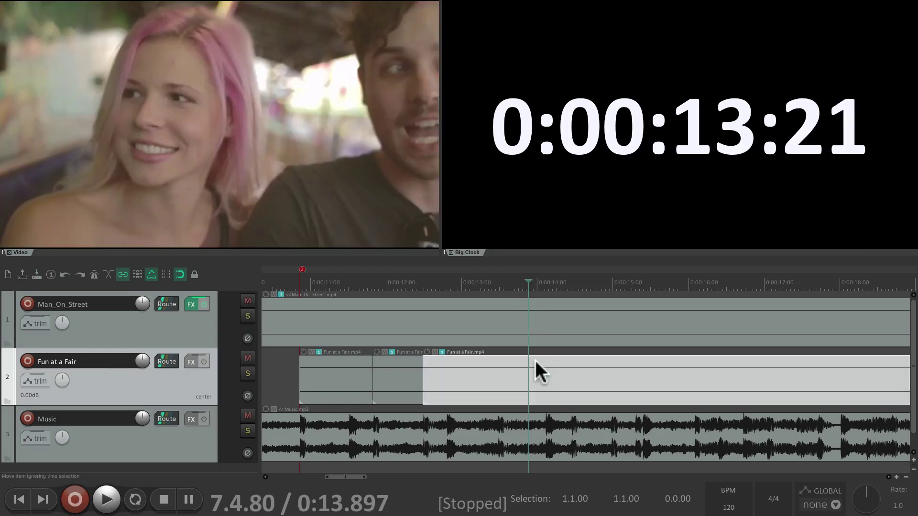
{"action": "key", "text": "s"}
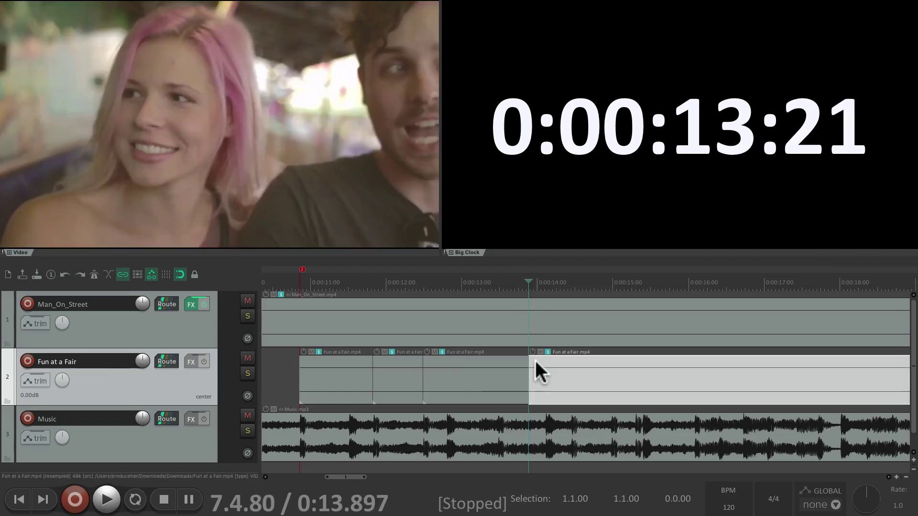
{"action": "left_click_drag", "start_coordinate": [538, 363], "coordinate": [512, 365]}
{"action": "left_click", "coordinate": [283, 373]}
{"action": "key", "text": "space"}
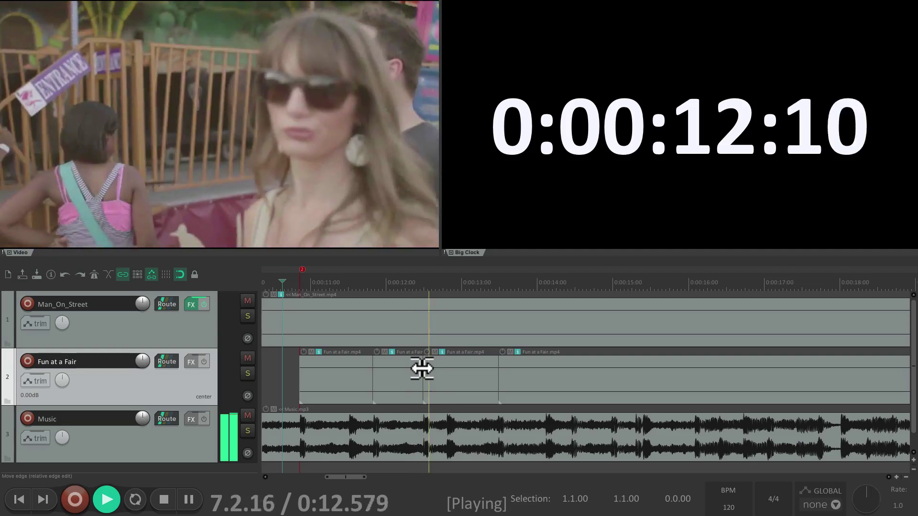
{"action": "scroll", "coordinate": [423, 367], "scroll_direction": "right", "scroll_amount": 2}
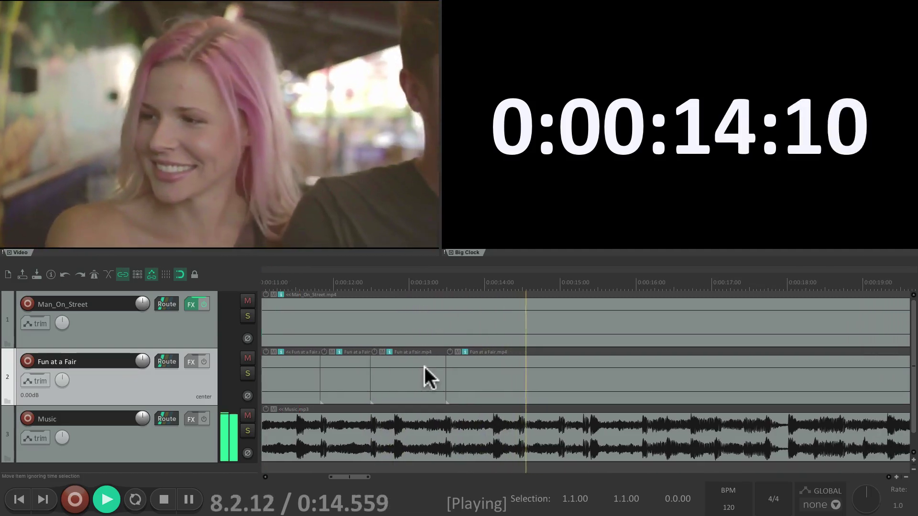
{"action": "key", "text": "space"}
- Split the third Fair clip at 0:14.898, slide the right part earlier, and preview from 0:13
{"action": "scroll", "coordinate": [433, 368], "scroll_direction": "left", "scroll_amount": 1}
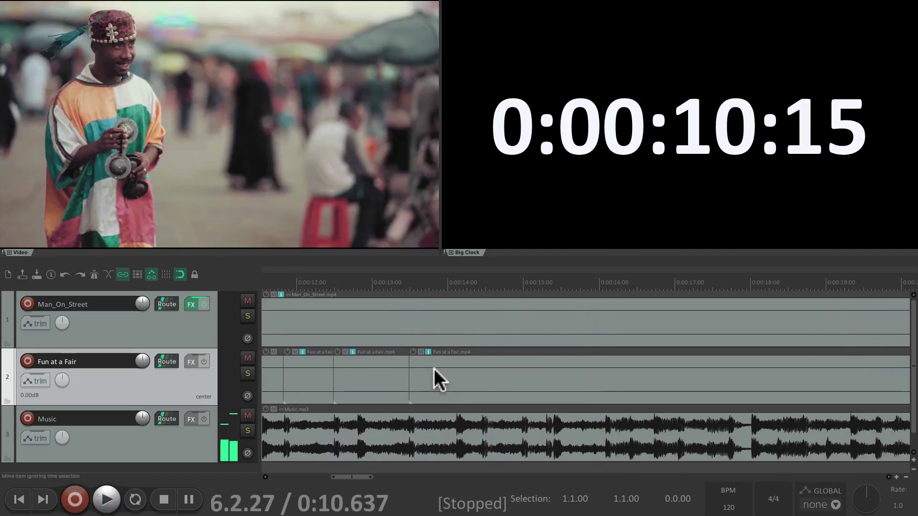
{"action": "left_click", "coordinate": [505, 278]}
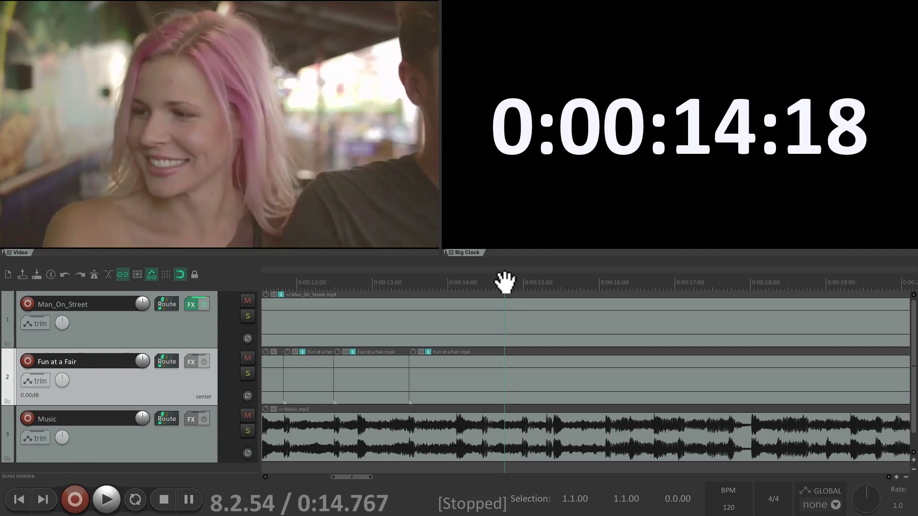
{"action": "left_click", "coordinate": [512, 280]}
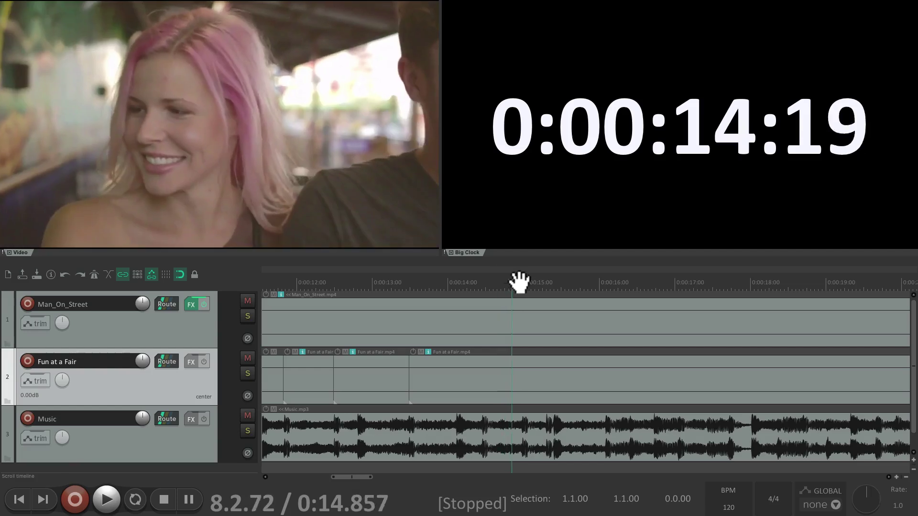
{"action": "left_click_drag", "start_coordinate": [519, 281], "coordinate": [515, 282]}
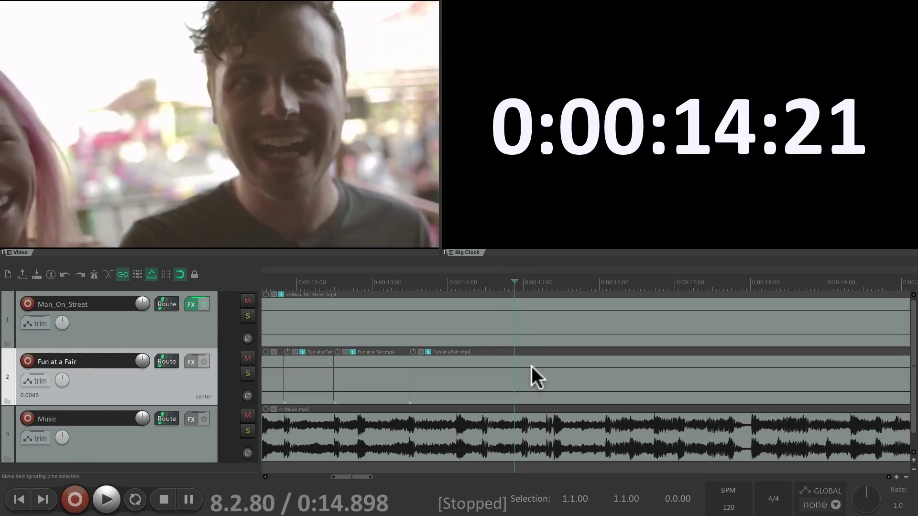
{"action": "left_click", "coordinate": [536, 377]}
{"action": "key", "text": "s"}
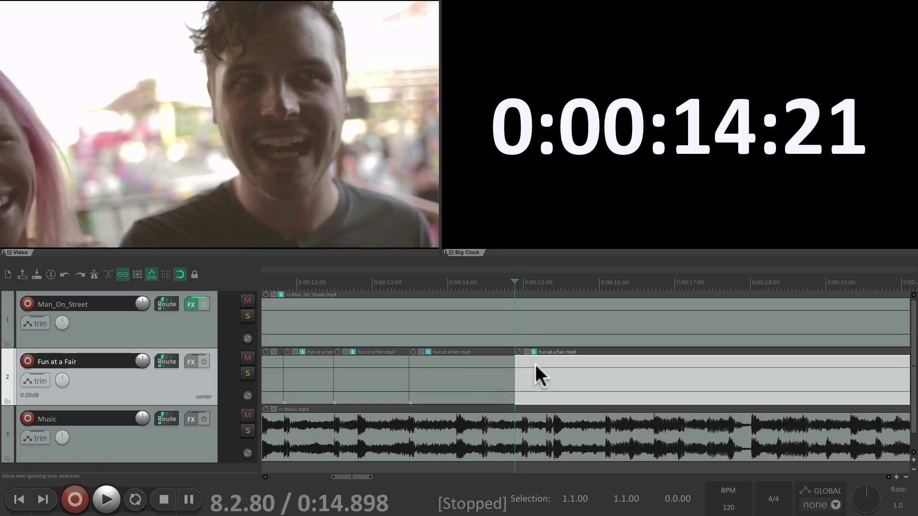
{"action": "left_click_drag", "start_coordinate": [536, 371], "coordinate": [501, 385]}
{"action": "left_click", "coordinate": [400, 282]}
{"action": "key", "text": "space"}
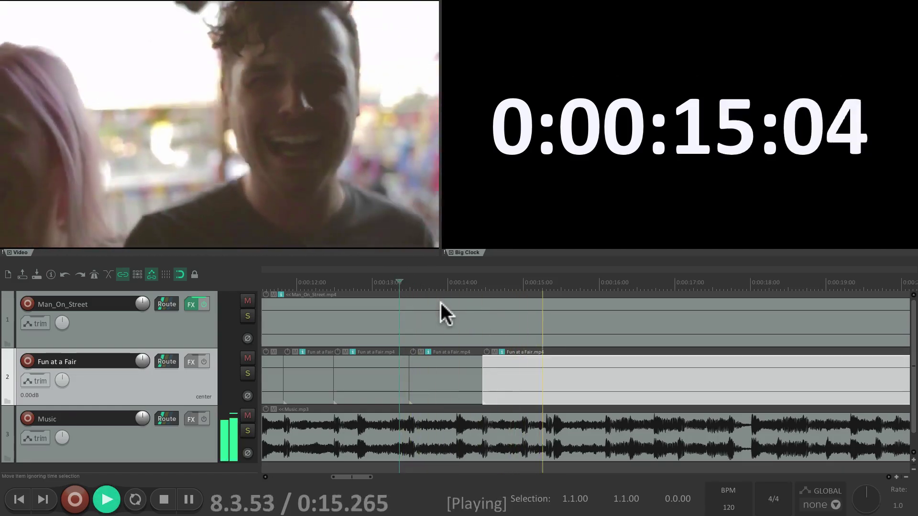
{"action": "key", "text": "space"}
- Move the last Fun at a Fair clip slightly later and preview from 0:10.500
{"action": "scroll", "coordinate": [539, 365], "scroll_direction": "right", "scroll_amount": 2}
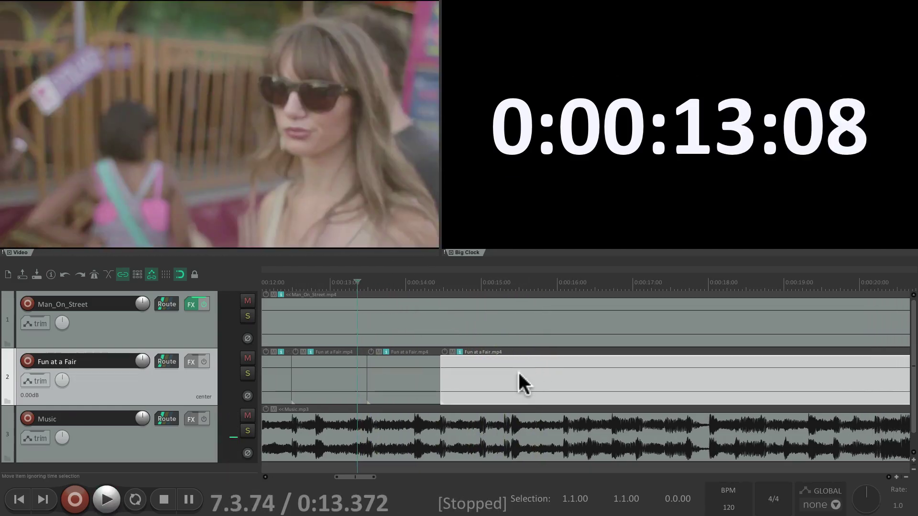
{"action": "left_click_drag", "start_coordinate": [478, 390], "coordinate": [518, 381]}
{"action": "scroll", "coordinate": [519, 382], "scroll_direction": "down", "scroll_amount": 3}
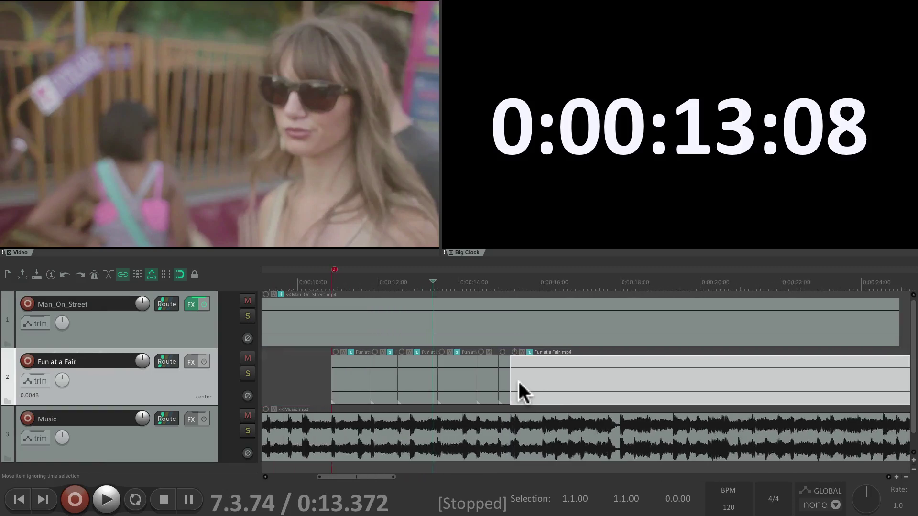
{"action": "left_click", "coordinate": [335, 364]}
{"action": "key", "text": "space"}
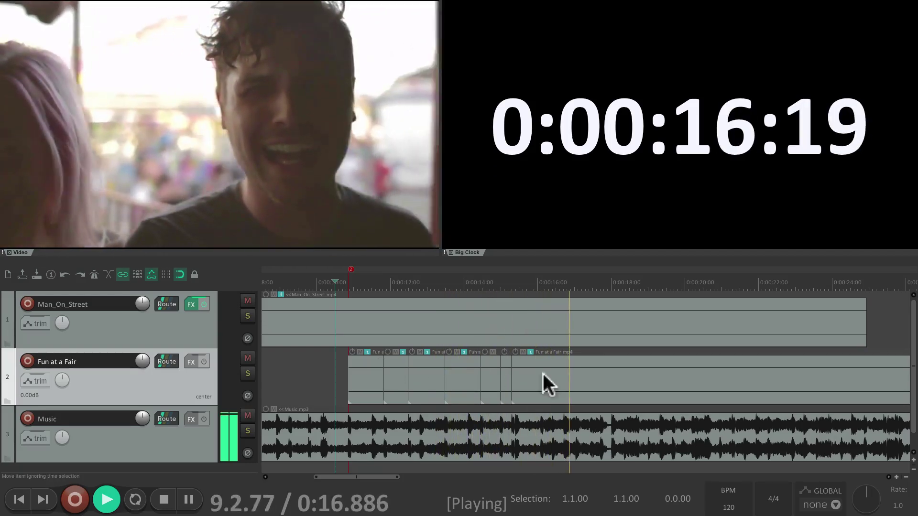
{"action": "key", "text": "space"}
{"action": "scroll", "coordinate": [554, 375], "scroll_direction": "up", "scroll_amount": 5}
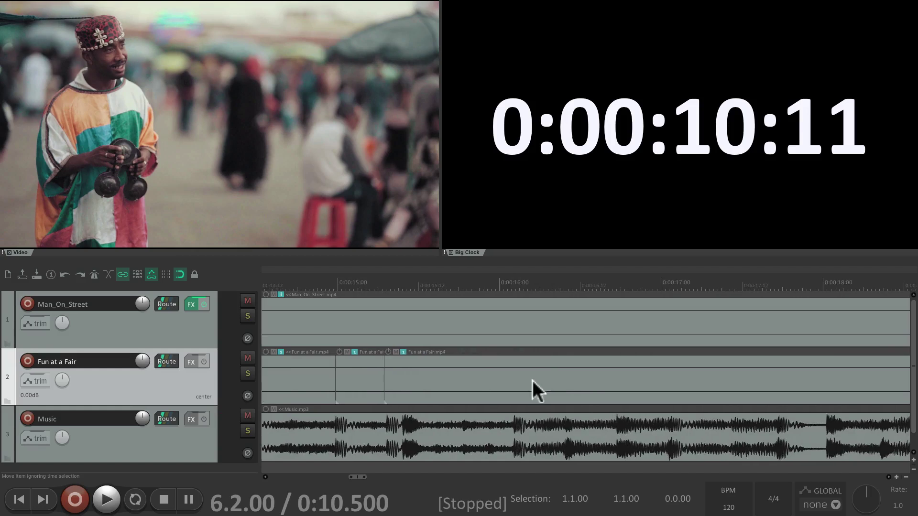
- Split the third Fair clip at 0:16.101 and delete the footage after it
{"action": "left_click", "coordinate": [512, 385]}
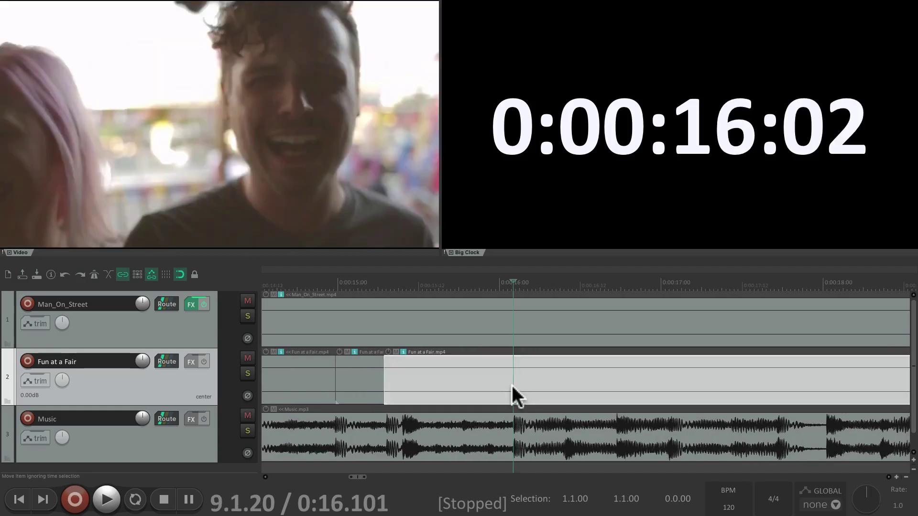
{"action": "key", "text": "s"}
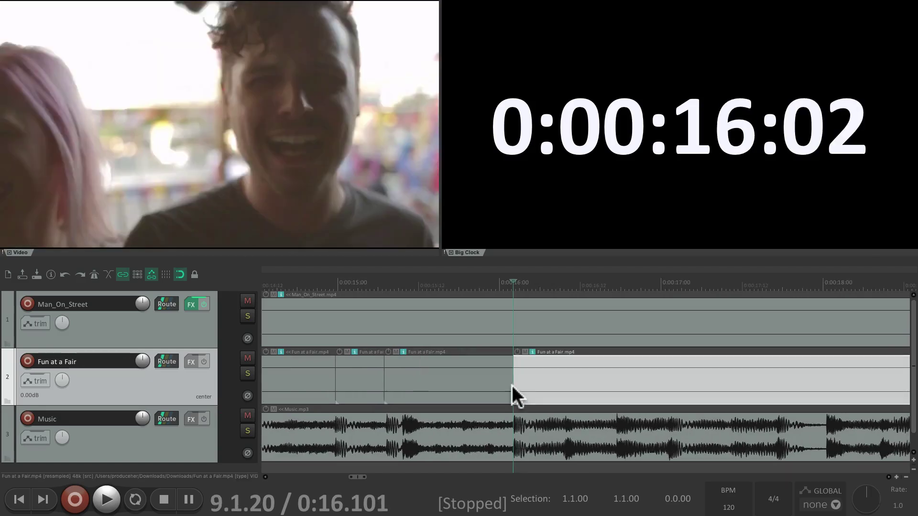
{"action": "key", "text": "Delete"}
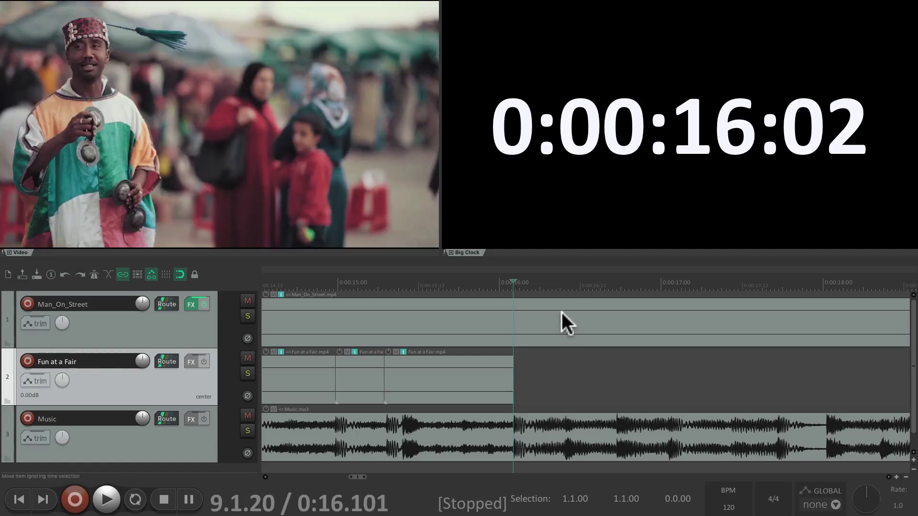
{"action": "scroll", "coordinate": [561, 311], "scroll_direction": "down", "scroll_amount": 5}
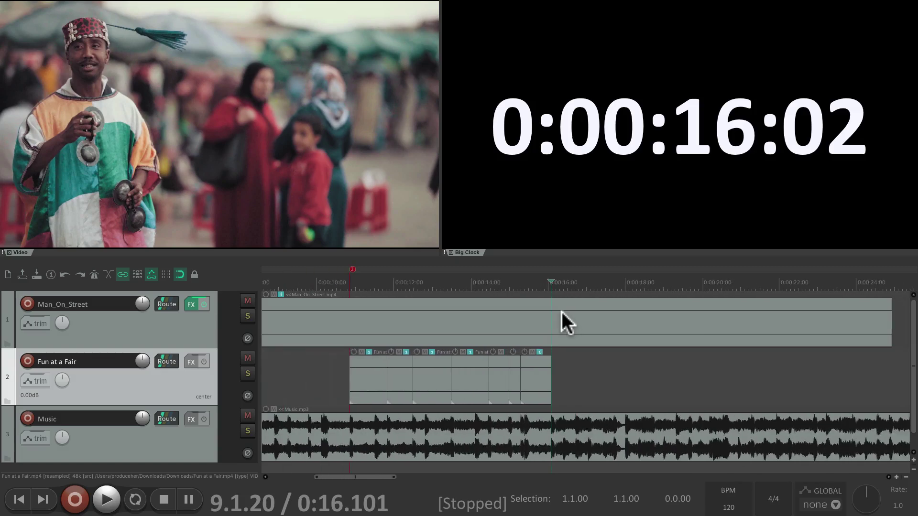
{"action": "left_click", "coordinate": [320, 373]}
{"action": "key", "text": "space"}
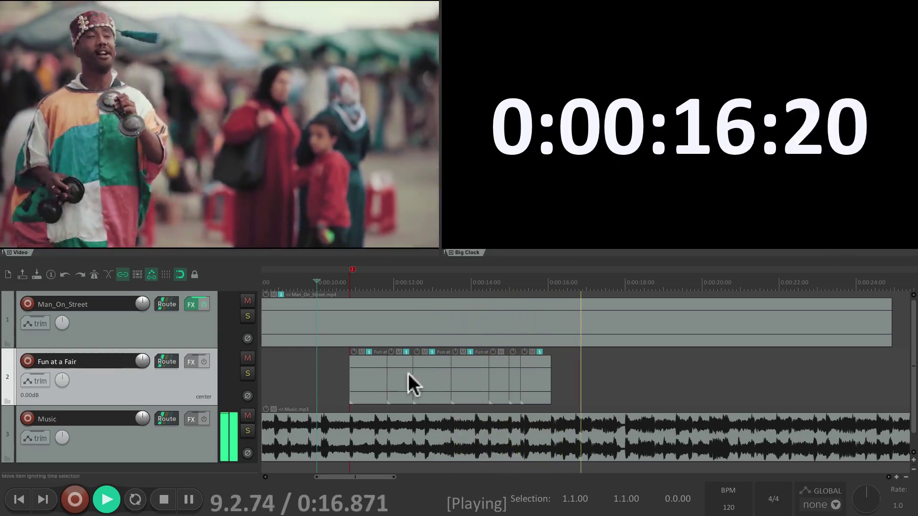
{"action": "scroll", "coordinate": [466, 371], "scroll_direction": "right", "scroll_amount": 6}
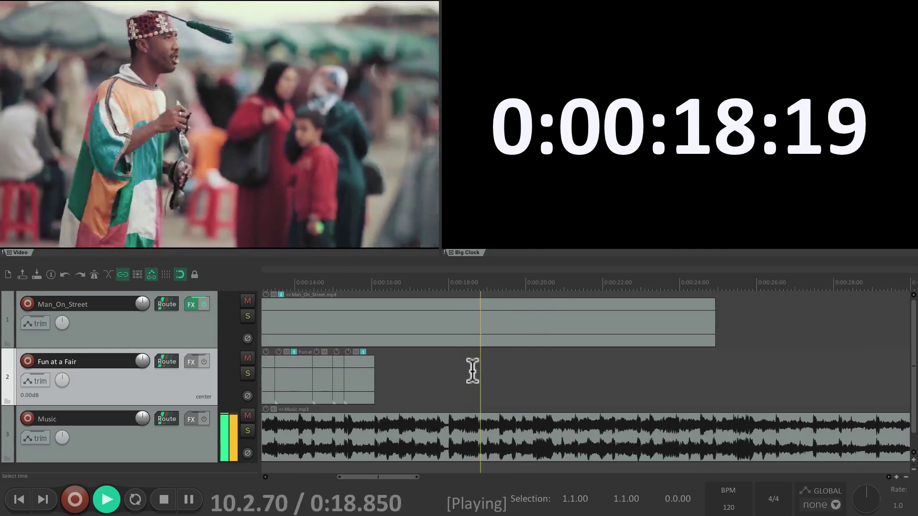
{"action": "scroll", "coordinate": [473, 370], "scroll_direction": "right", "scroll_amount": 4}
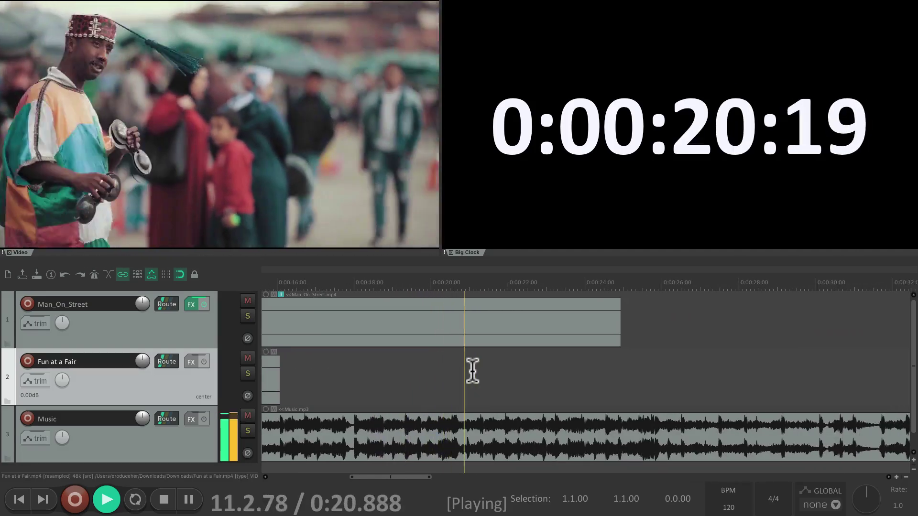
{"action": "key", "text": "space"}
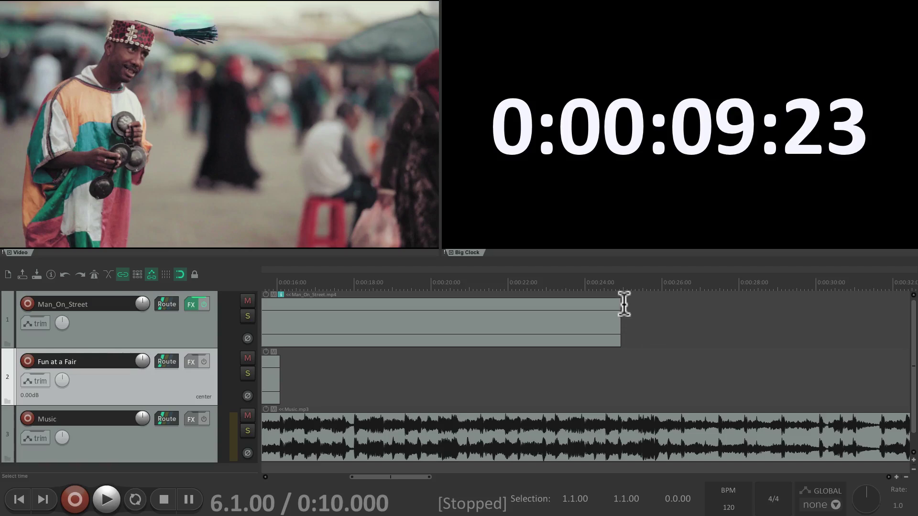
- Fade out Man_On_Street, cut Music at 0:25 with a fade from ~0:22, and preview from 0:20
{"action": "left_click_drag", "start_coordinate": [618, 300], "coordinate": [506, 350]}
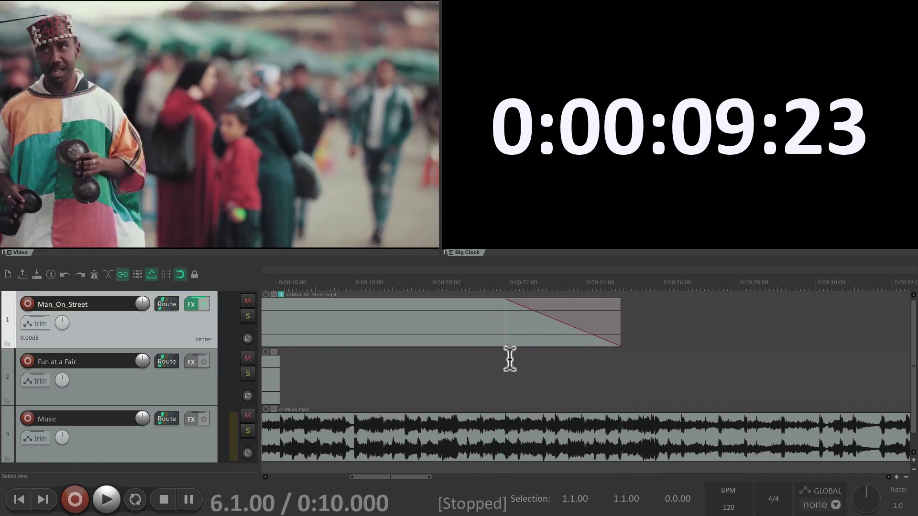
{"action": "left_click", "coordinate": [620, 420]}
{"action": "key", "text": "s"}
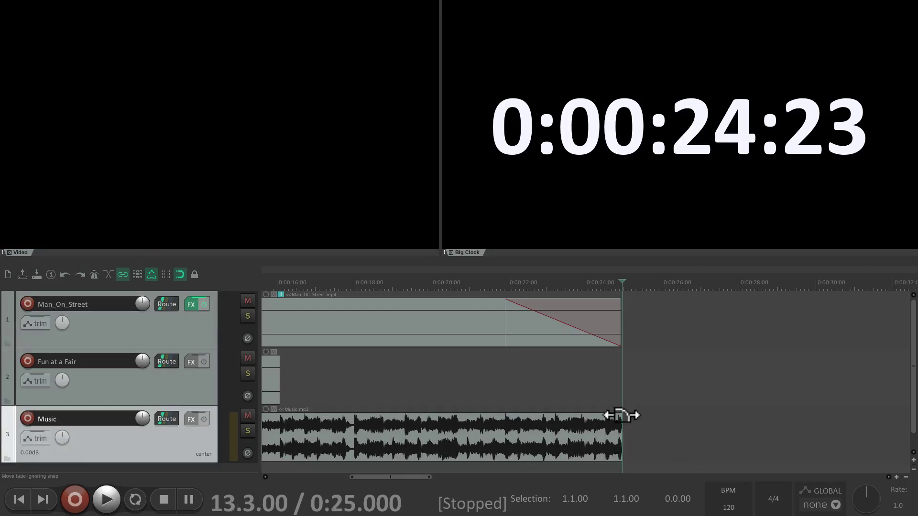
{"action": "left_click_drag", "start_coordinate": [621, 415], "coordinate": [506, 415]}
{"action": "left_click", "coordinate": [423, 371]}
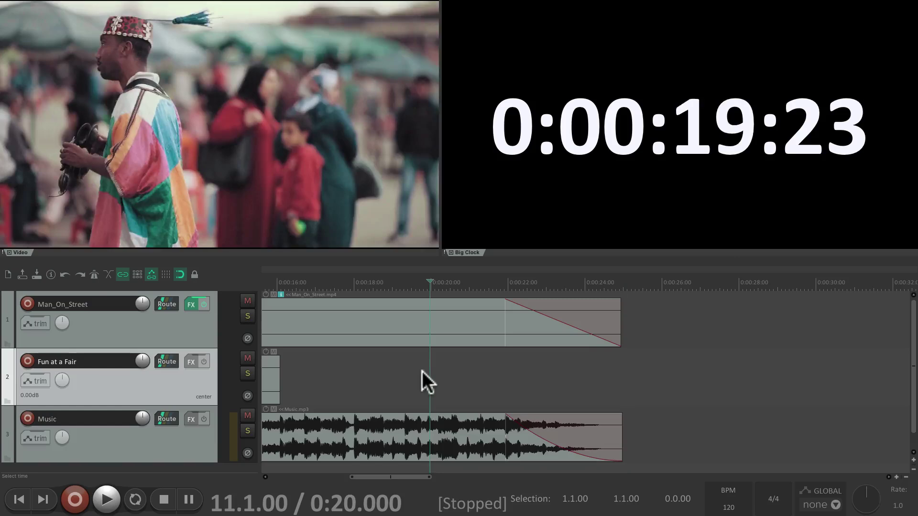
{"action": "key", "text": "space"}
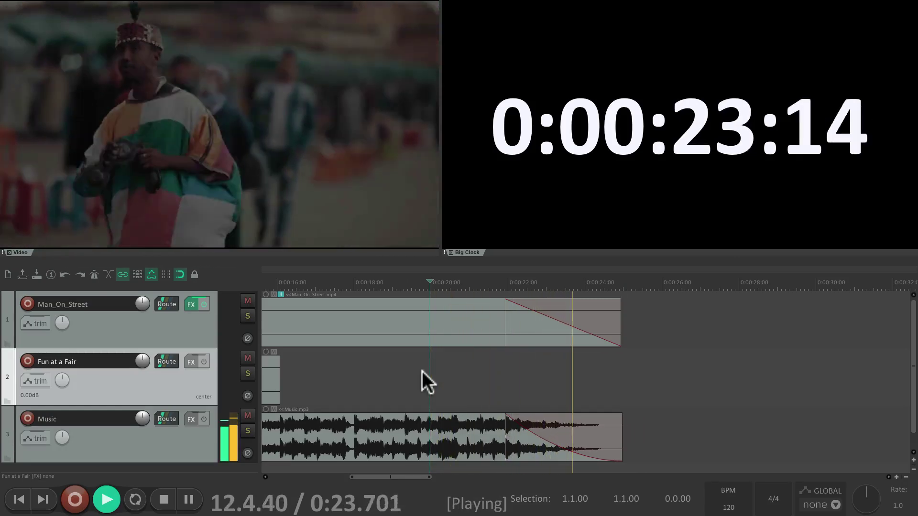
{"action": "key", "text": "space"}
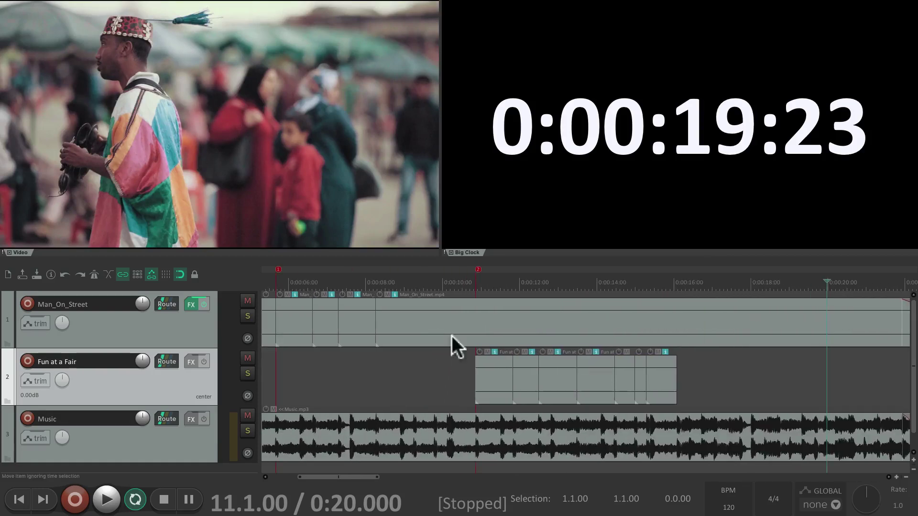
- Preview the transition from just before the Fun at a Fair clip
{"action": "scroll", "coordinate": [482, 383], "scroll_direction": "up", "scroll_amount": 6}
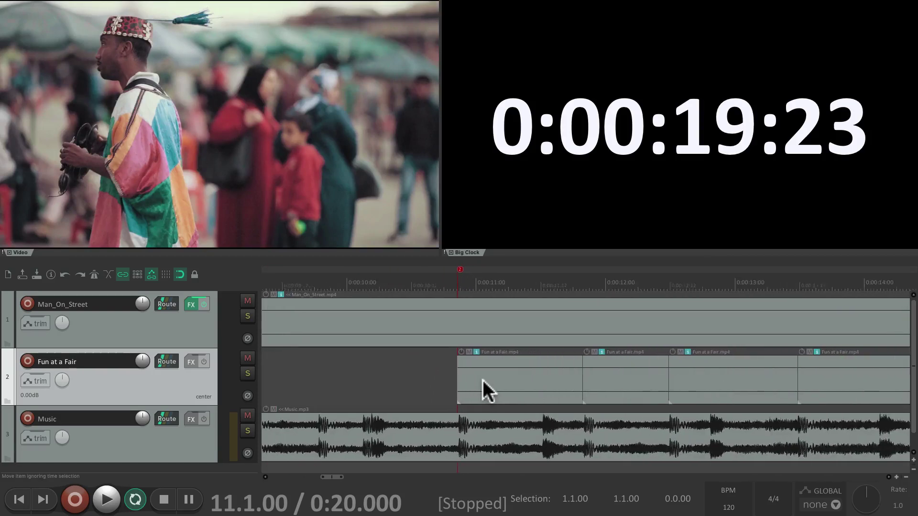
{"action": "left_click", "coordinate": [371, 366]}
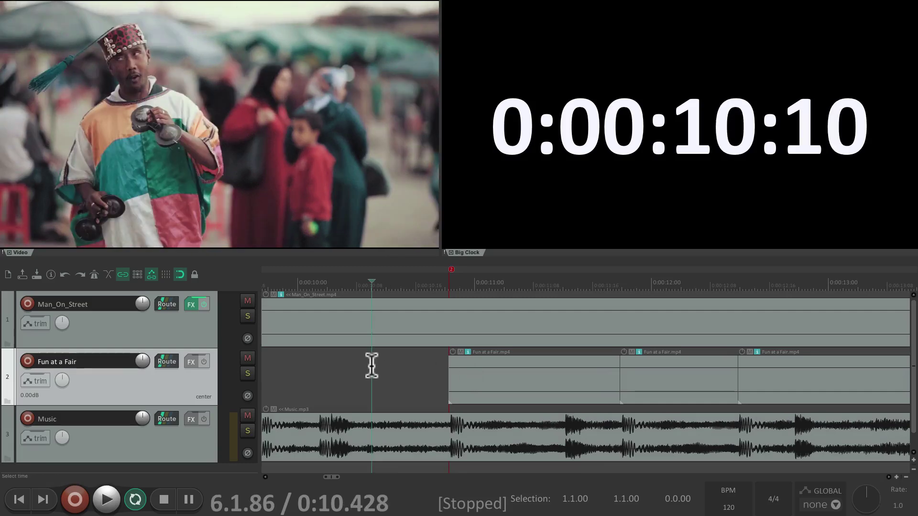
{"action": "key", "text": "space"}
{"action": "key", "text": "space"}
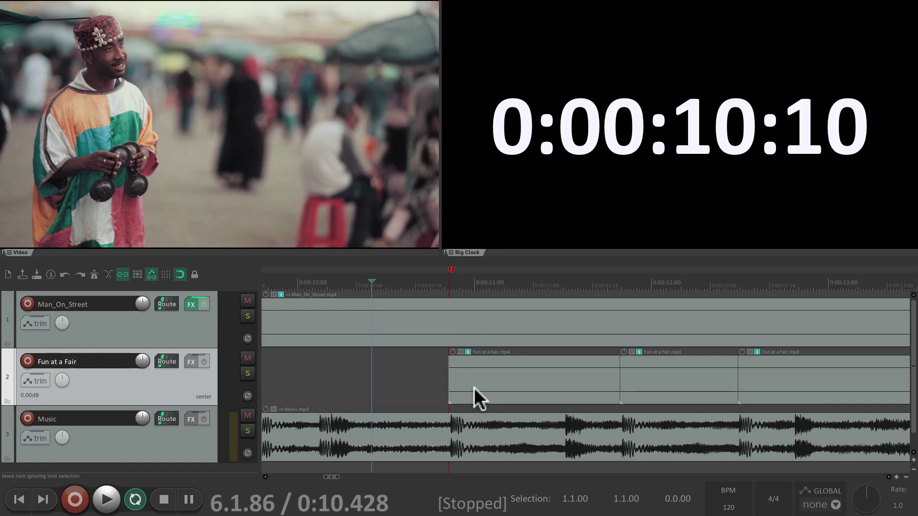
- Split Man_On_Street at 0:11.83, extend its fade into a crossfade with the Fair clip, and replay it
{"action": "left_click", "coordinate": [618, 339]}
{"action": "key", "text": "s"}
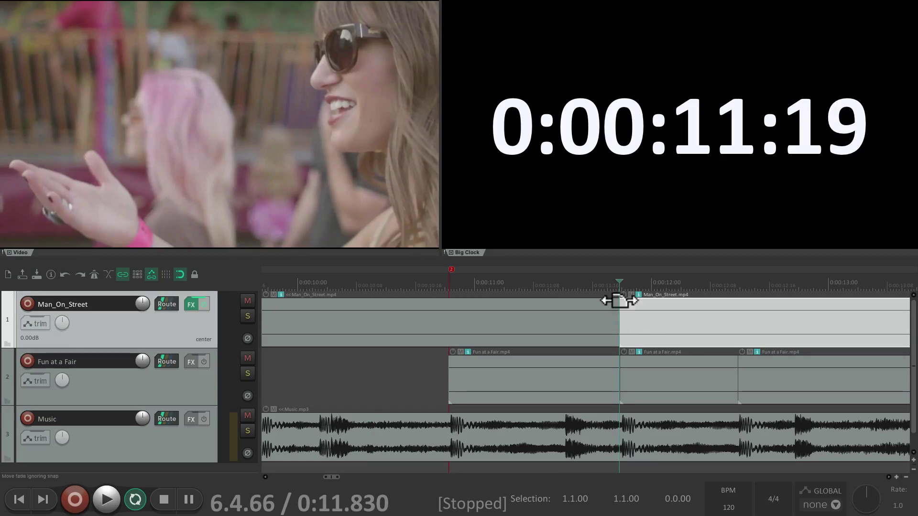
{"action": "left_click_drag", "start_coordinate": [619, 300], "coordinate": [615, 356]}
{"action": "left_click", "coordinate": [365, 377]}
{"action": "key", "text": "space"}
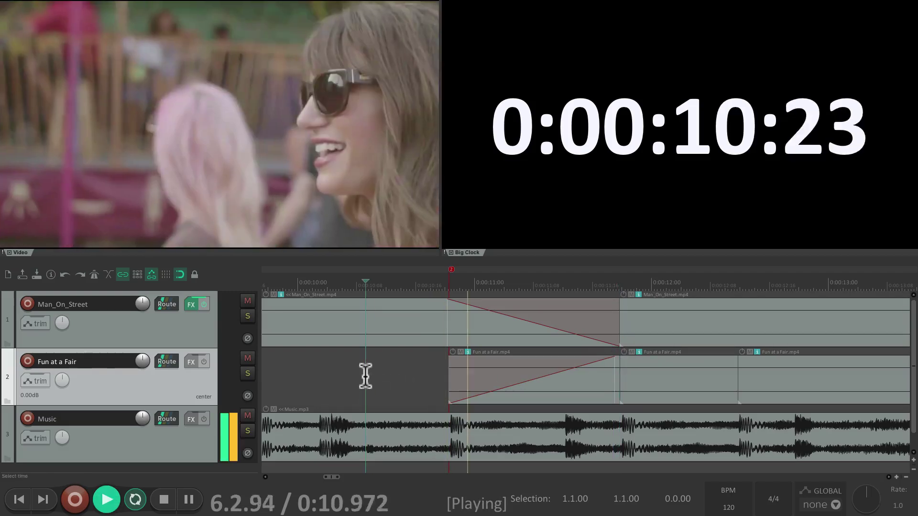
{"action": "key", "text": "space"}
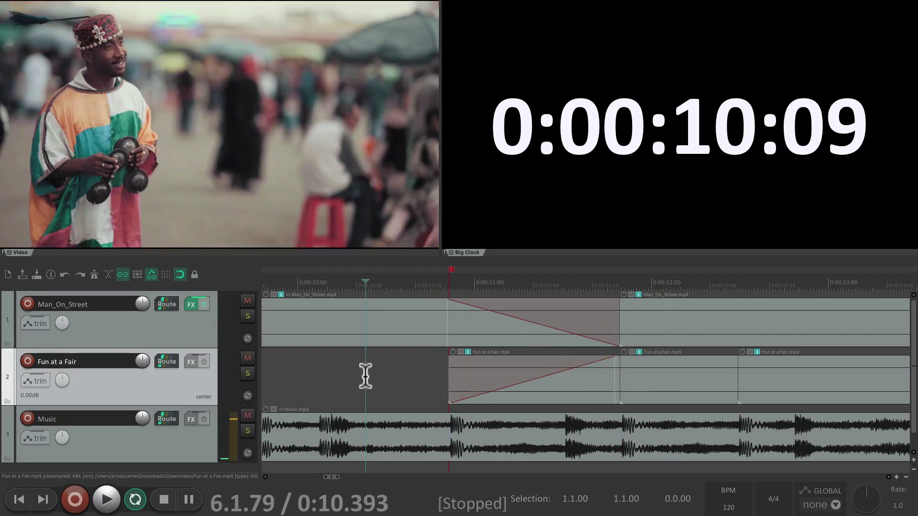
{"action": "key", "text": "space"}
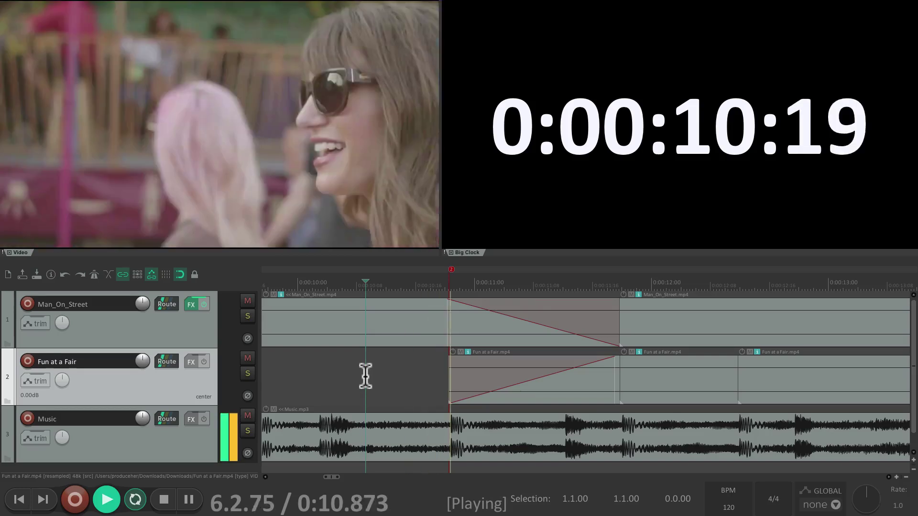
{"action": "key", "text": "space"}
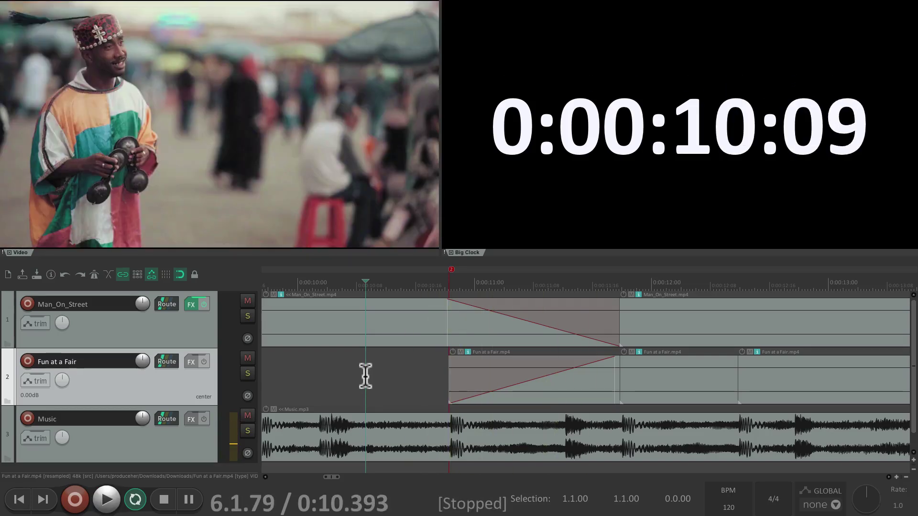
- Copy the Man_On_Street track's Item fades affect video processor onto the Fun at a Fair track
{"action": "left_click", "coordinate": [191, 302]}
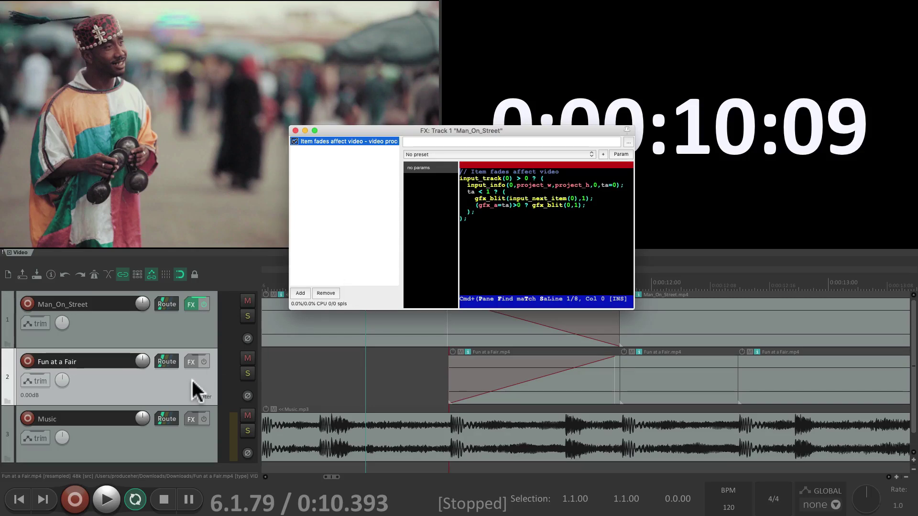
{"action": "left_click", "coordinate": [296, 130]}
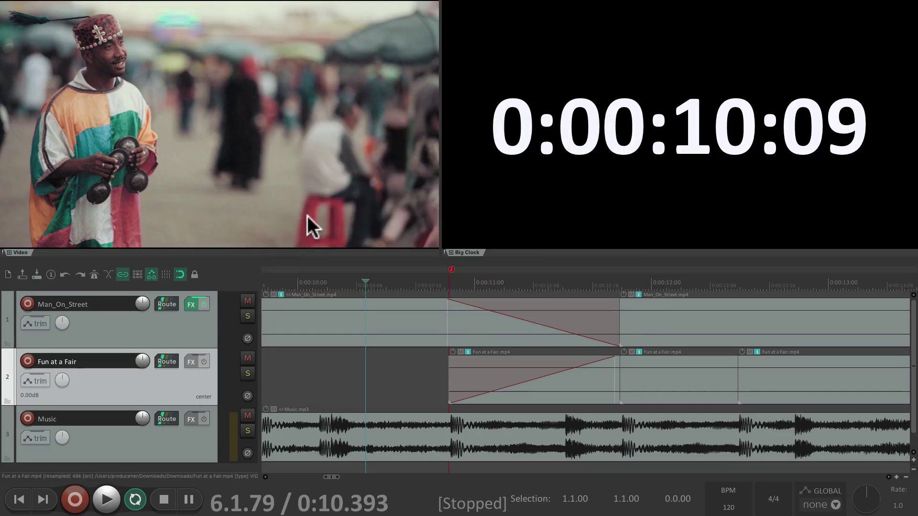
{"action": "left_click_drag", "start_coordinate": [188, 303], "coordinate": [187, 374]}
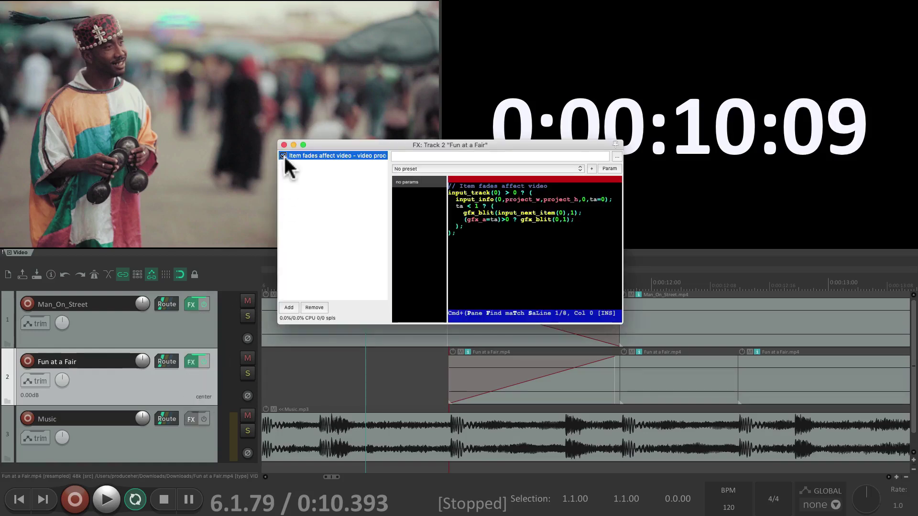
{"action": "left_click", "coordinate": [282, 142]}
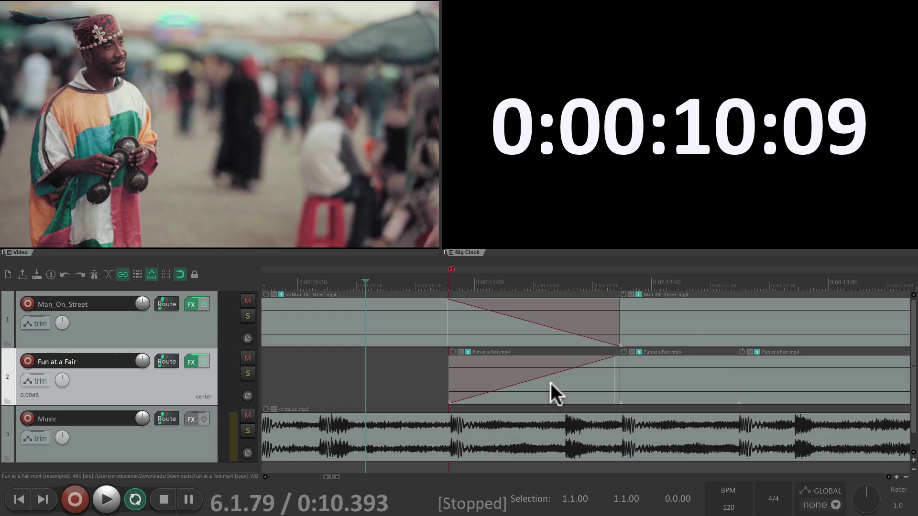
- Play back the crossfade to confirm the video now dissolves between clips
{"action": "key", "text": "space"}
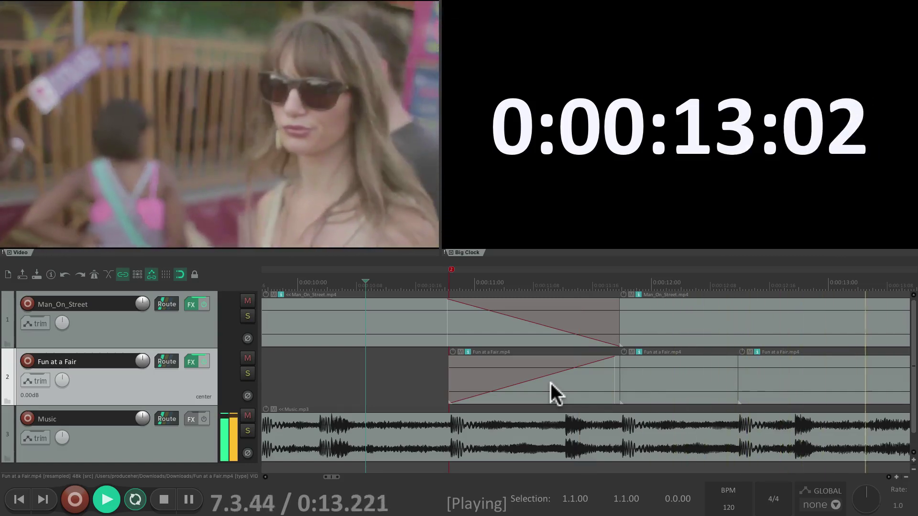
{"action": "key", "text": "space"}
{"action": "key", "text": "space"}
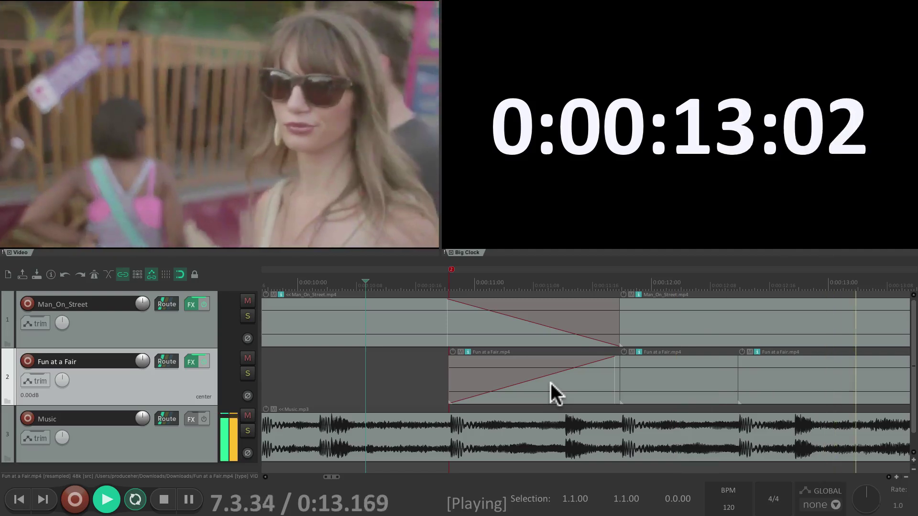
{"action": "key", "text": "space"}
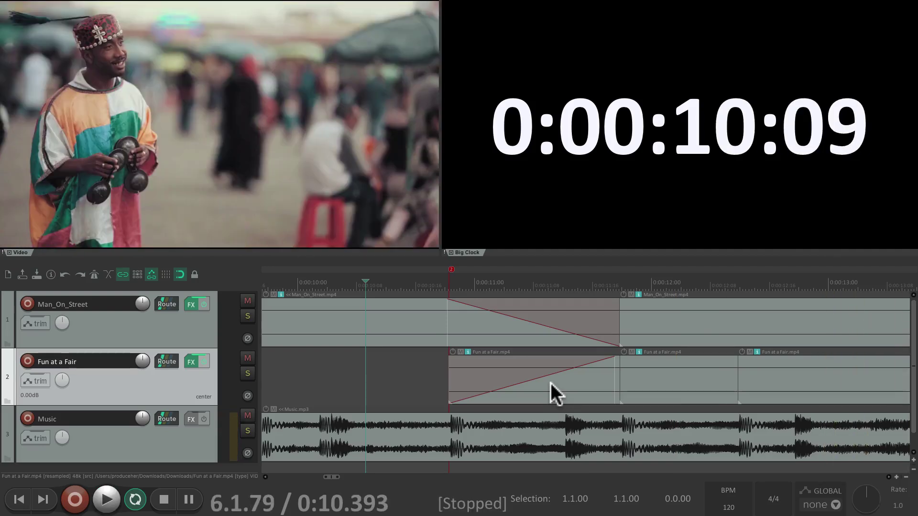
{"action": "scroll", "coordinate": [551, 383], "scroll_direction": "down", "scroll_amount": 5}
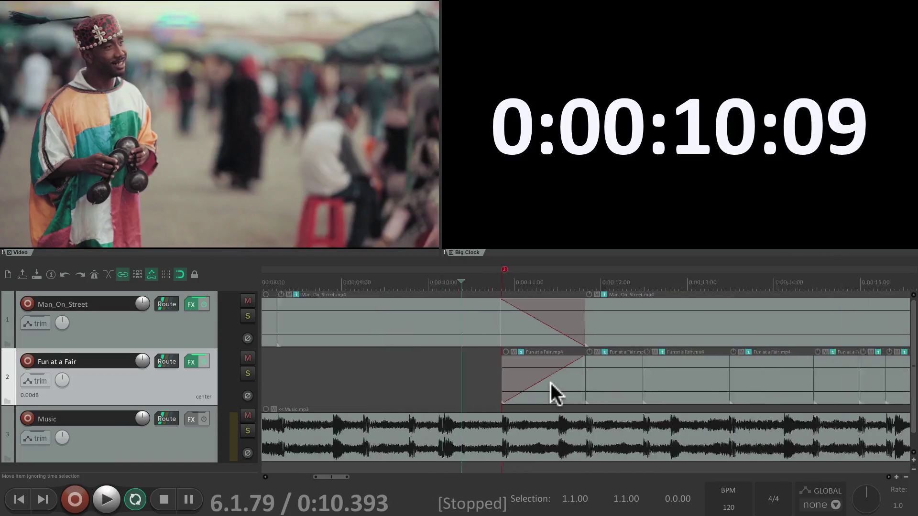
{"action": "scroll", "coordinate": [550, 383], "scroll_direction": "up", "scroll_amount": 2}
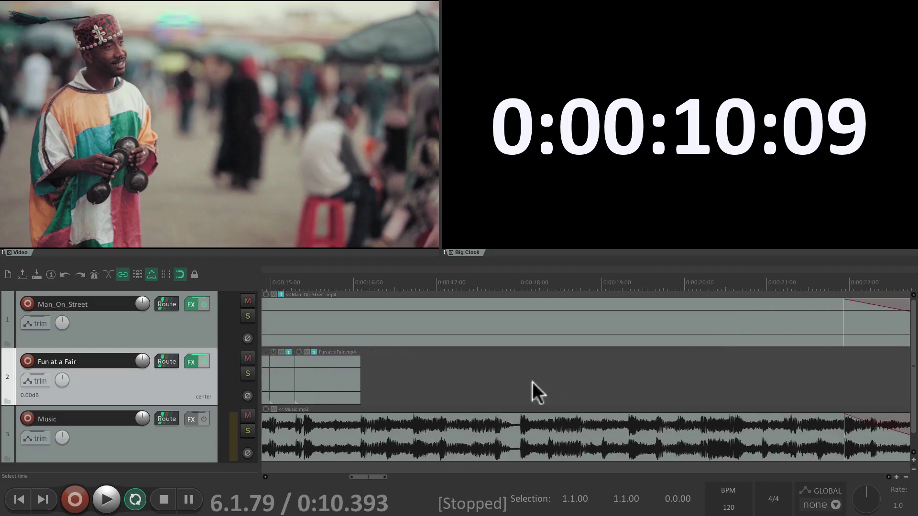
{"action": "left_click", "coordinate": [434, 378]}
{"action": "key", "text": "space"}
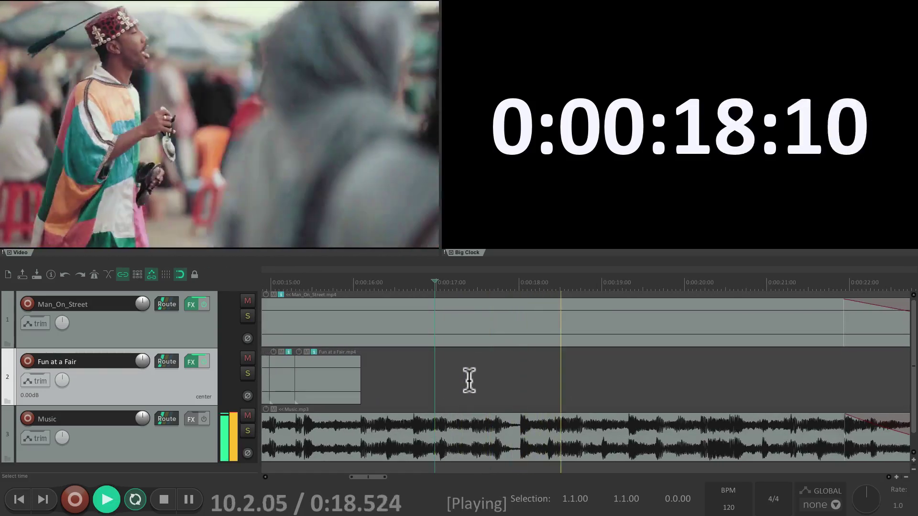
{"action": "scroll", "coordinate": [478, 381], "scroll_direction": "right", "scroll_amount": 2}
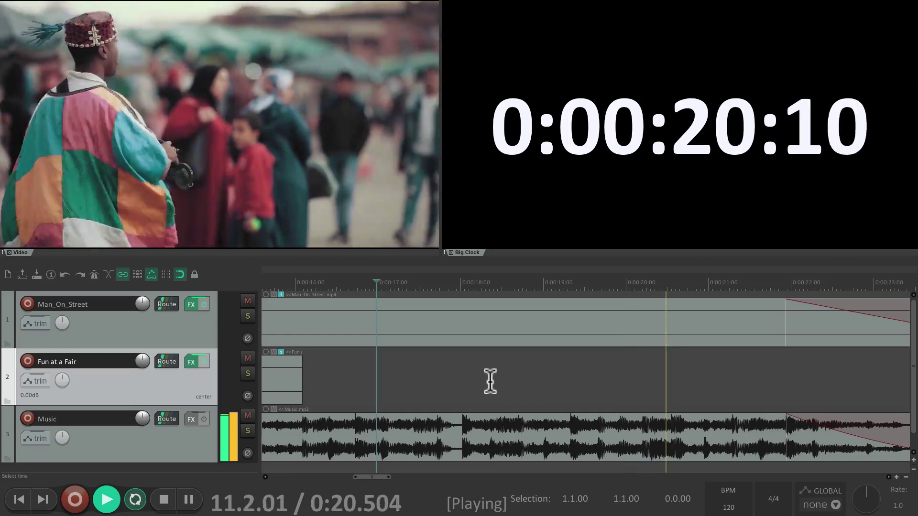
{"action": "key", "text": "space"}
{"action": "scroll", "coordinate": [496, 382], "scroll_direction": "up", "scroll_amount": 1}
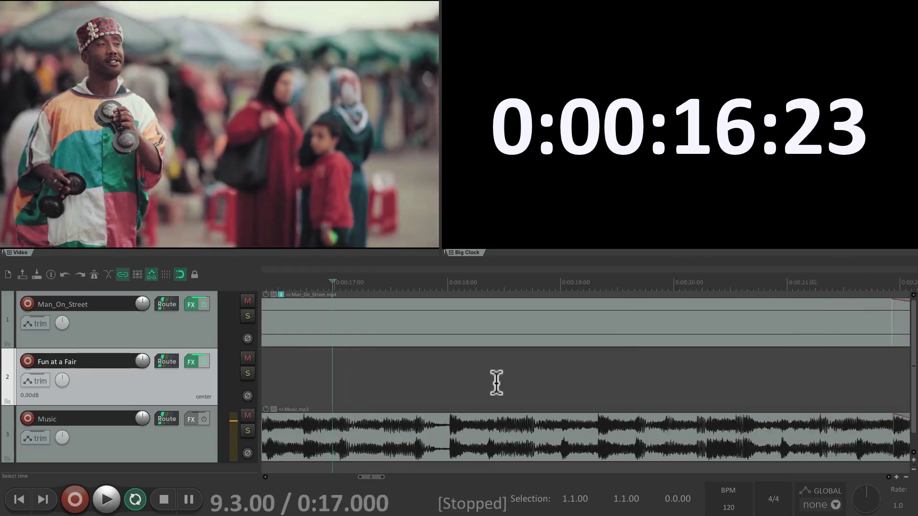
{"action": "scroll", "coordinate": [496, 383], "scroll_direction": "up", "scroll_amount": 1}
{"action": "left_click", "coordinate": [535, 379]}
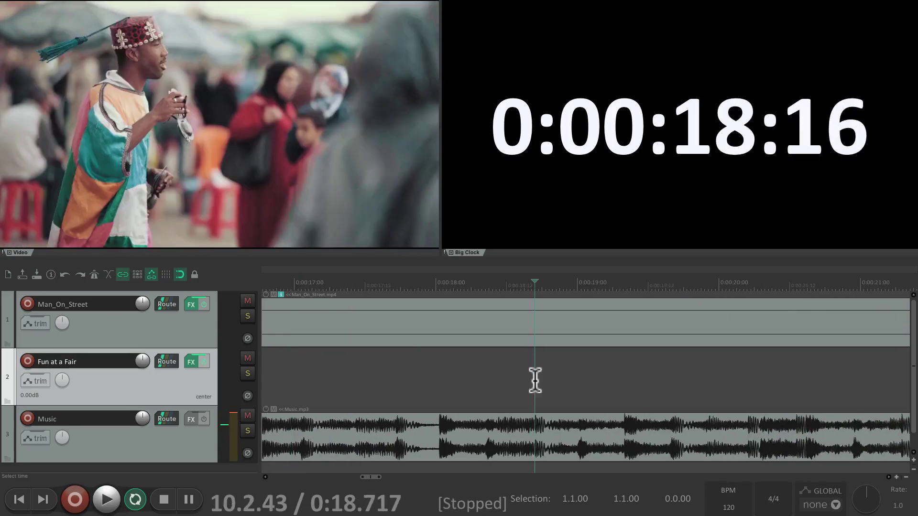
{"action": "key", "text": "space"}
{"action": "key", "text": "space"}
- Split the Man_On_Street clip at 0:18.717 and preview playback from the cut
{"action": "left_click", "coordinate": [534, 334]}
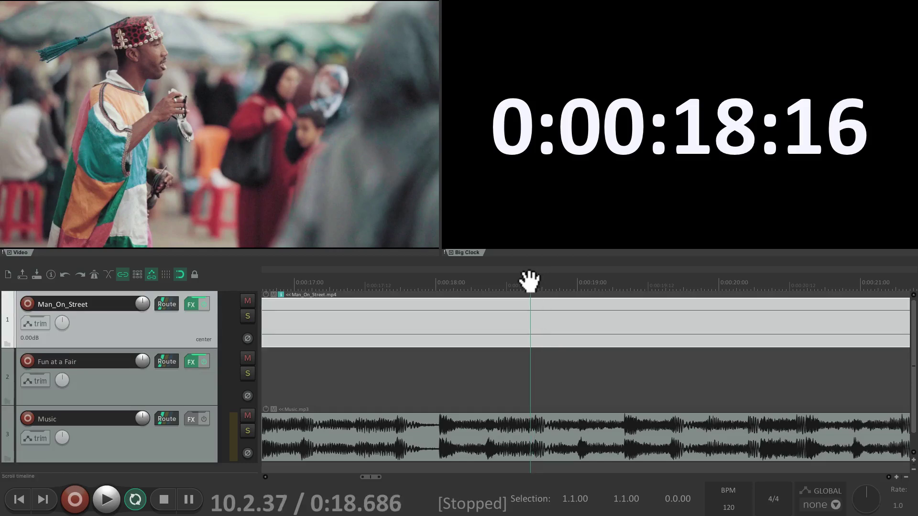
{"action": "key", "text": "s"}
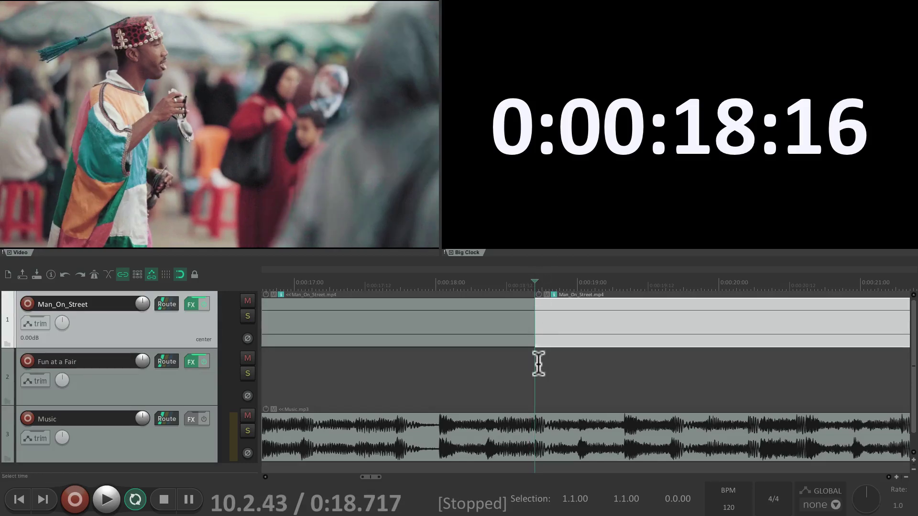
{"action": "key", "text": "space"}
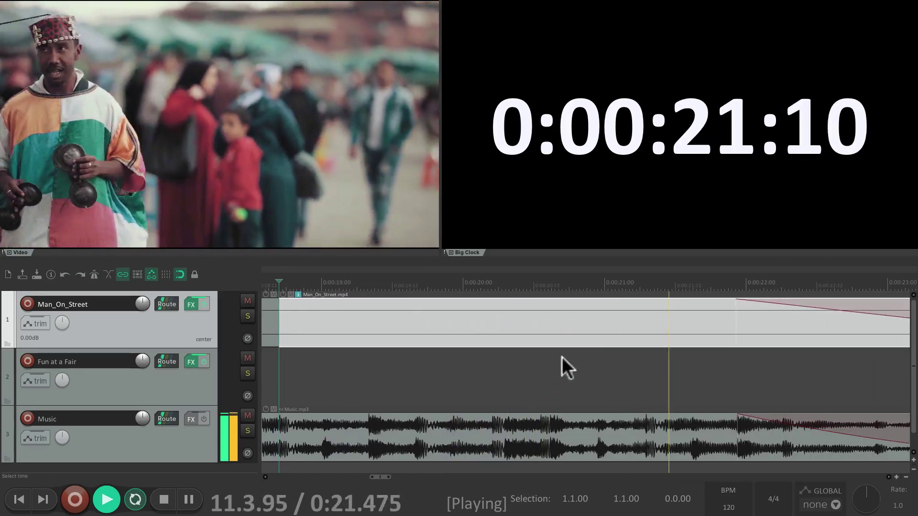
{"action": "key", "text": "space"}
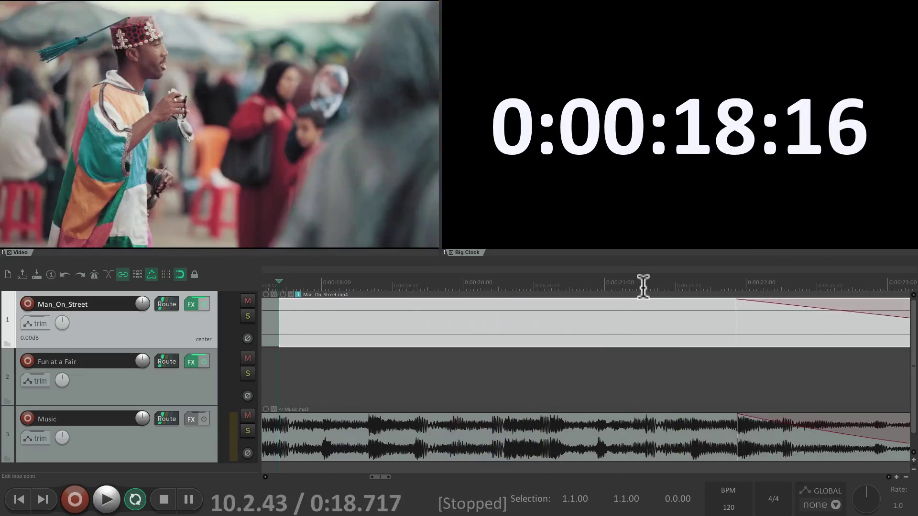
- Split the clip again at 0:21.301 and bring up Add FX for the part before it
{"action": "left_click", "coordinate": [642, 286]}
{"action": "left_click_drag", "start_coordinate": [643, 282], "coordinate": [645, 282]}
{"action": "key", "text": "s"}
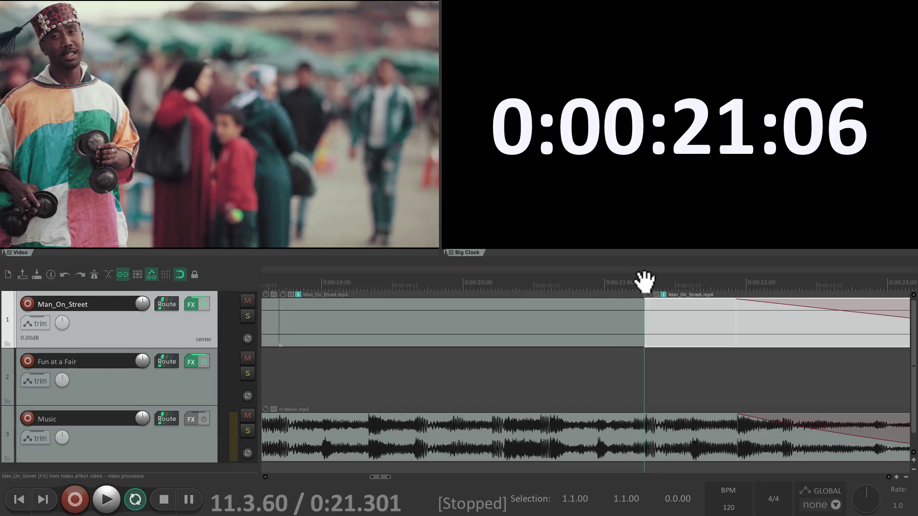
{"action": "left_click", "coordinate": [480, 308]}
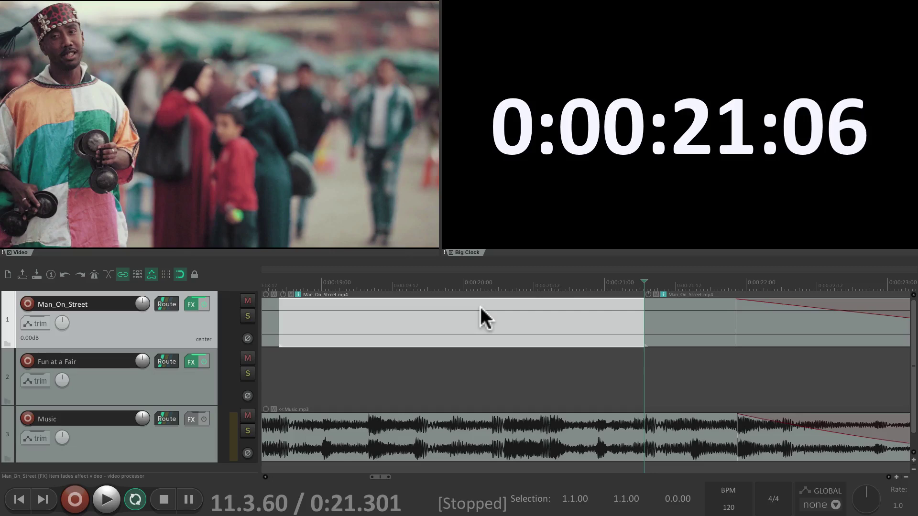
{"action": "key", "text": "shift+e"}
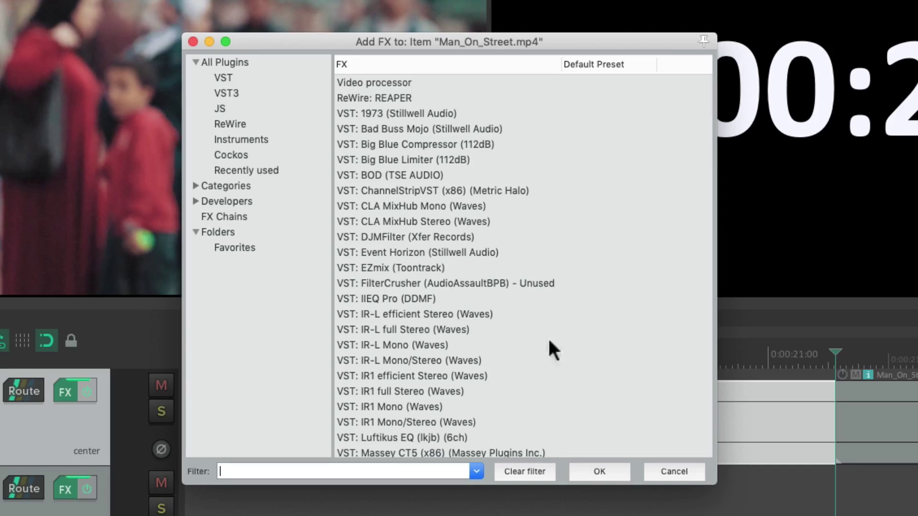
- Add a Video processor to the item with the 'Basic helpers: Track opacity/zoom/pan' preset
{"action": "left_click", "coordinate": [428, 82]}
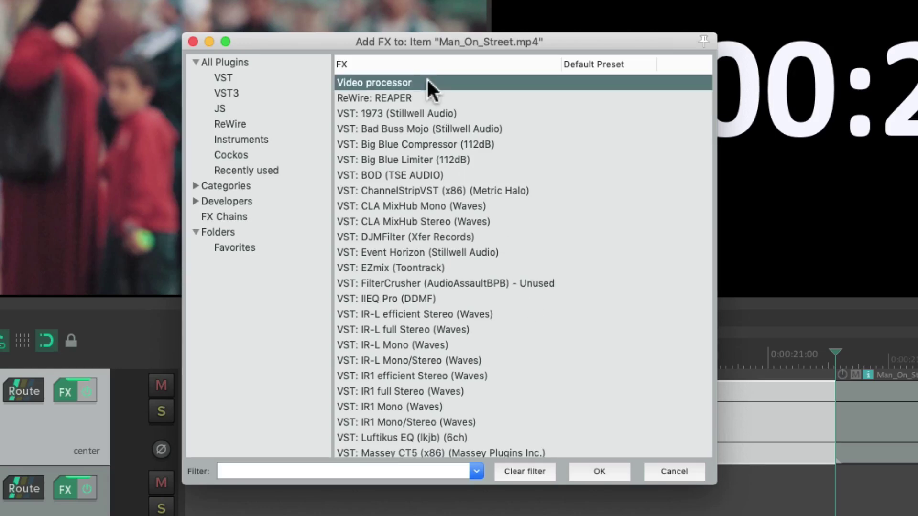
{"action": "double_click", "coordinate": [426, 82]}
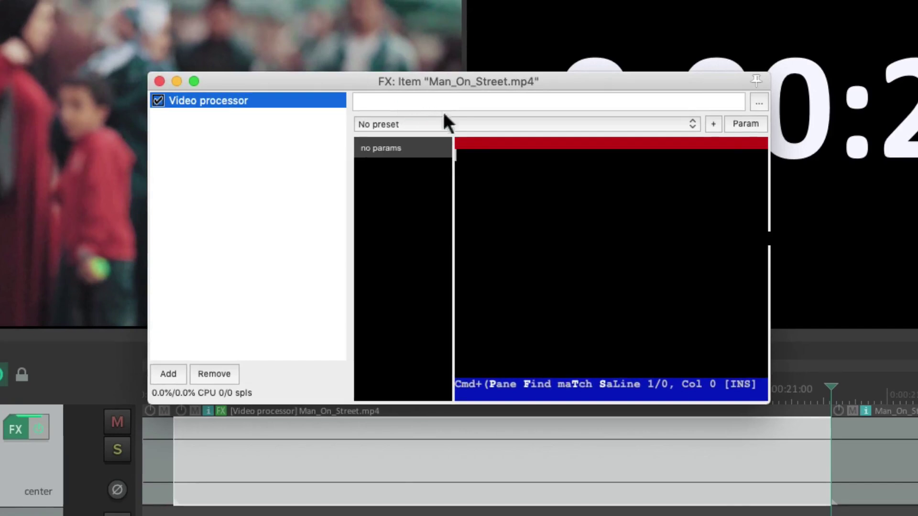
{"action": "left_click", "coordinate": [472, 123]}
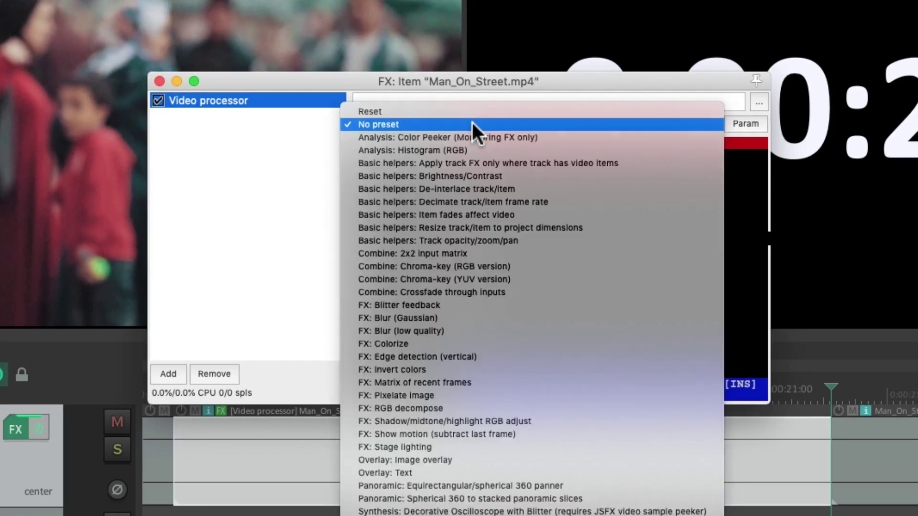
{"action": "left_click", "coordinate": [533, 237]}
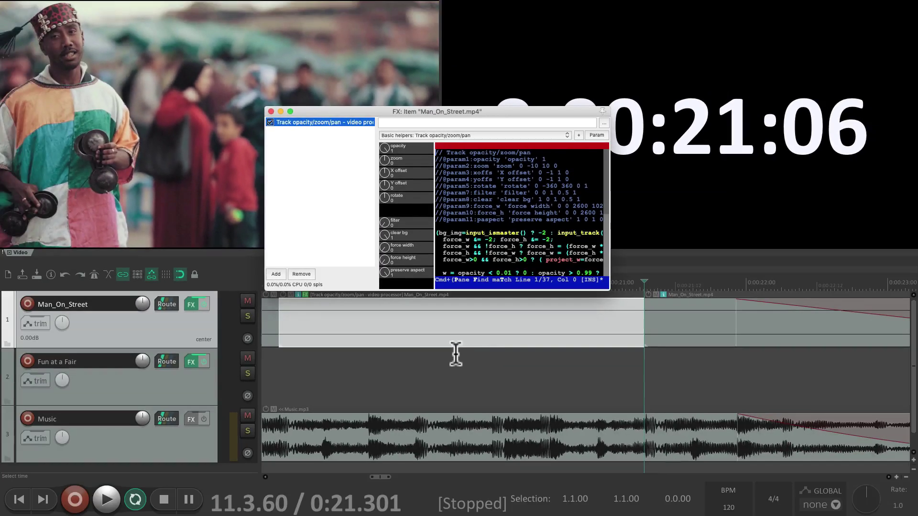
- Set the item's video processor to zoom 3.5, X offset 0.3, Y offset 0.39 on the man's face
{"action": "left_click", "coordinate": [455, 358]}
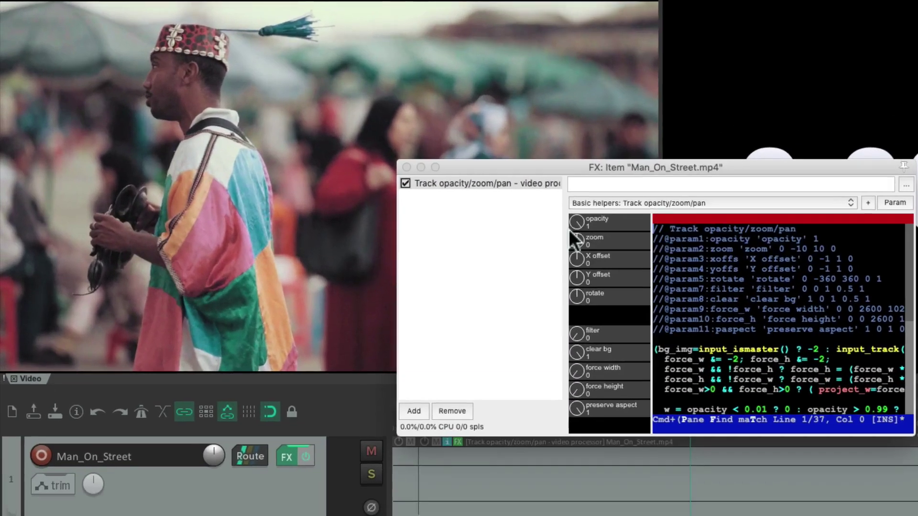
{"action": "left_click_drag", "start_coordinate": [577, 238], "coordinate": [577, 211]}
{"action": "left_click_drag", "start_coordinate": [576, 251], "coordinate": [577, 227]}
{"action": "mouse_move", "coordinate": [577, 279]}
{"action": "left_mouse_down"}
{"action": "mouse_move", "coordinate": [576, 247]}
{"action": "mouse_move", "coordinate": [593, 283]}
{"action": "left_mouse_up"}
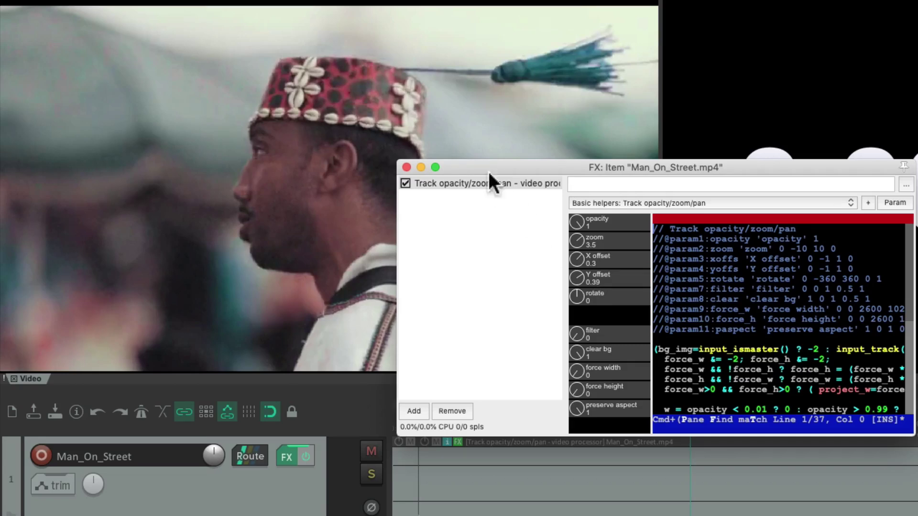
{"action": "left_click", "coordinate": [406, 166]}
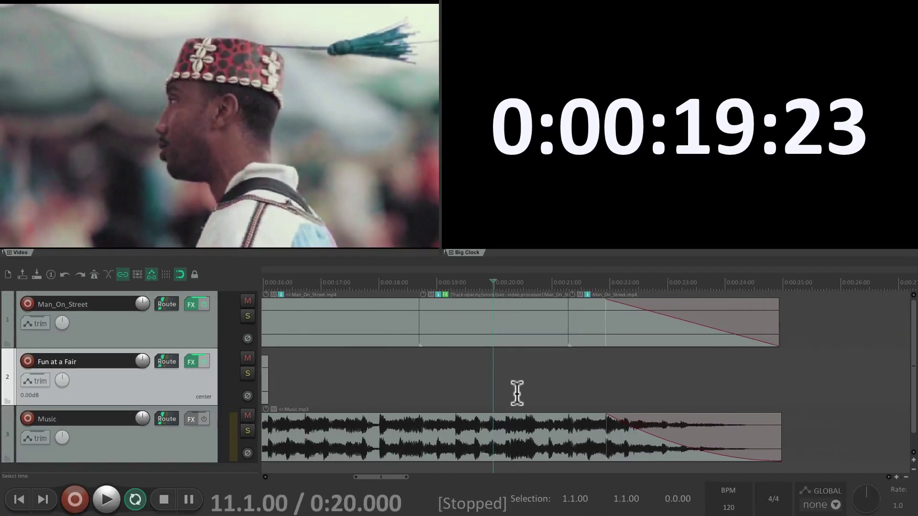
{"action": "left_click", "coordinate": [367, 389]}
{"action": "key", "text": "space"}
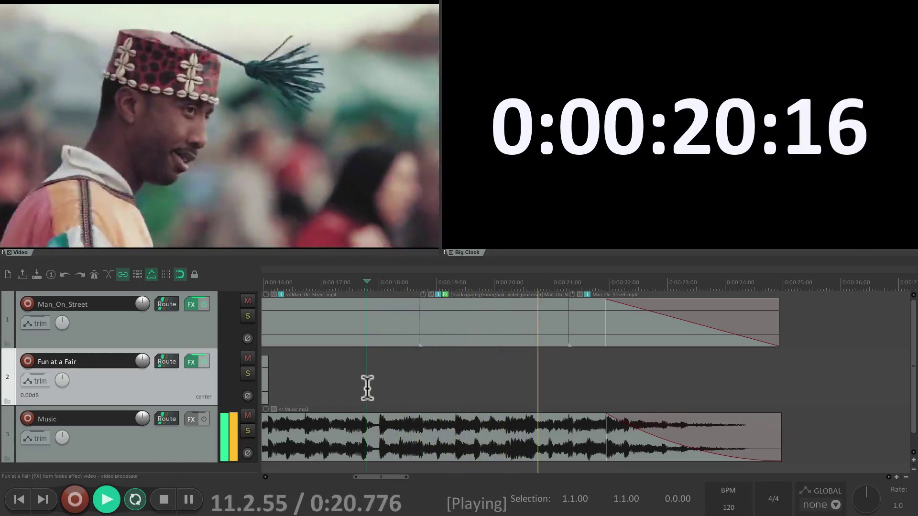
{"action": "key", "text": "space"}
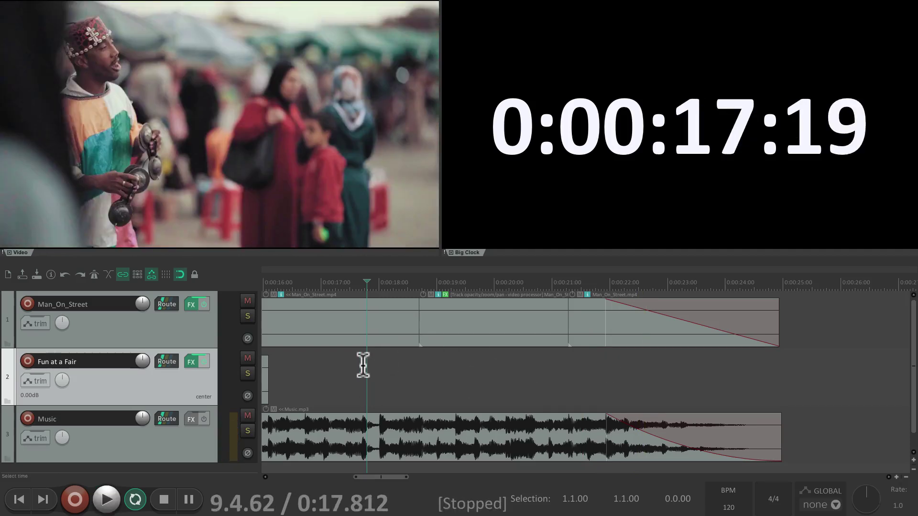
{"action": "scroll", "coordinate": [362, 369], "scroll_direction": "down", "scroll_amount": 5}
{"action": "scroll", "coordinate": [362, 361], "scroll_direction": "up", "scroll_amount": 3}
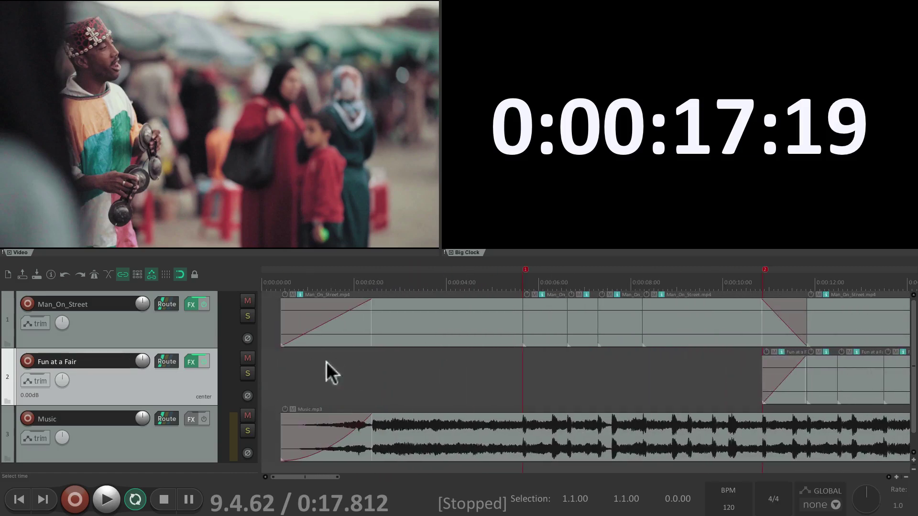
{"action": "left_click", "coordinate": [274, 363]}
{"action": "key", "text": "space"}
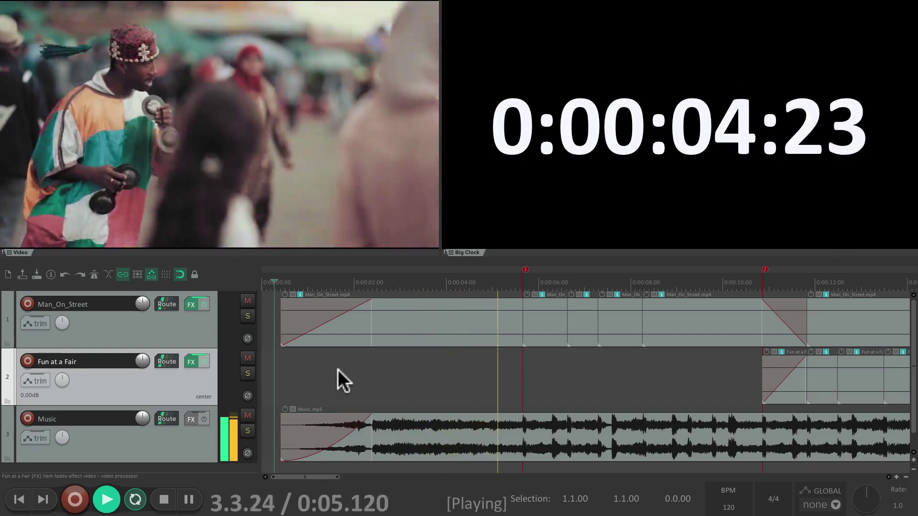
{"action": "scroll", "coordinate": [455, 373], "scroll_direction": "right", "scroll_amount": 5}
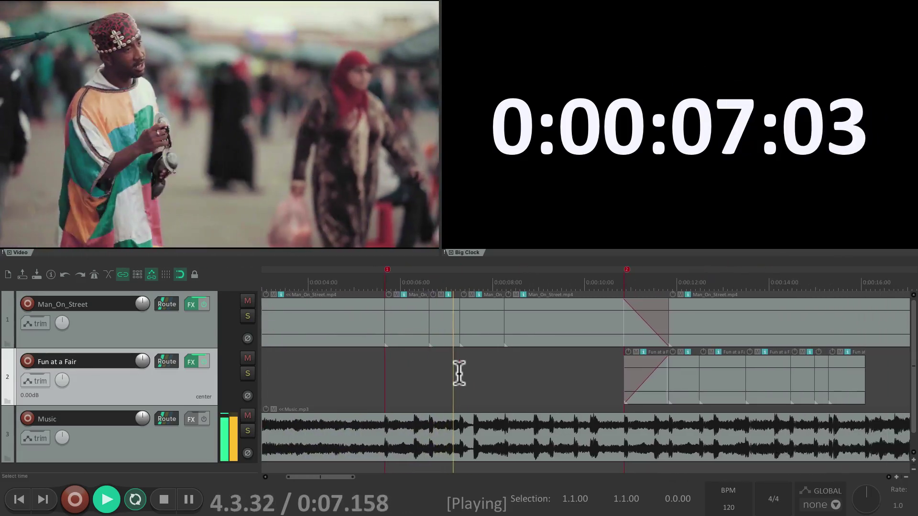
{"action": "scroll", "coordinate": [512, 372], "scroll_direction": "right", "scroll_amount": 5}
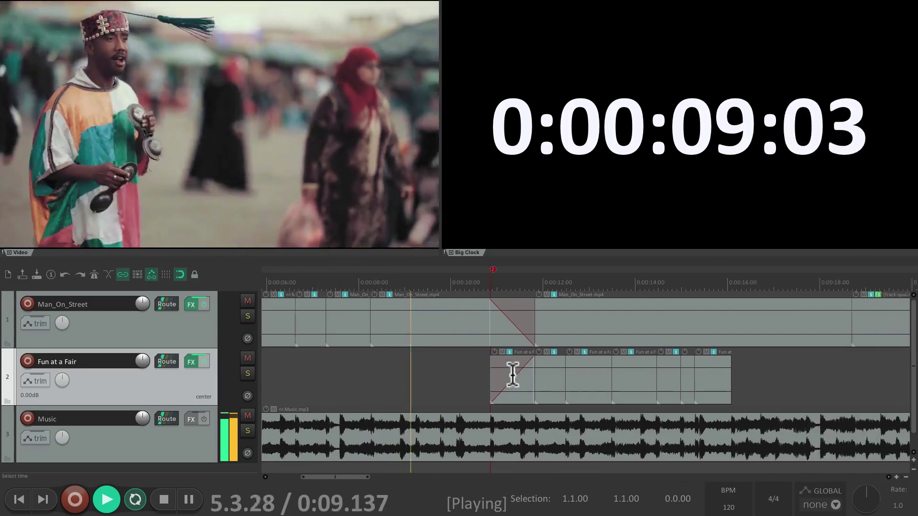
{"action": "scroll", "coordinate": [501, 374], "scroll_direction": "right", "scroll_amount": 3}
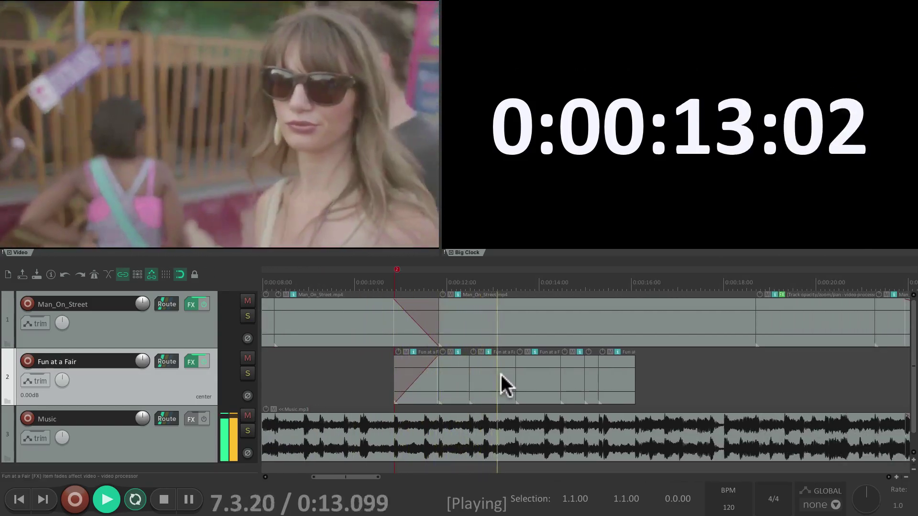
{"action": "scroll", "coordinate": [501, 374], "scroll_direction": "right", "scroll_amount": 5}
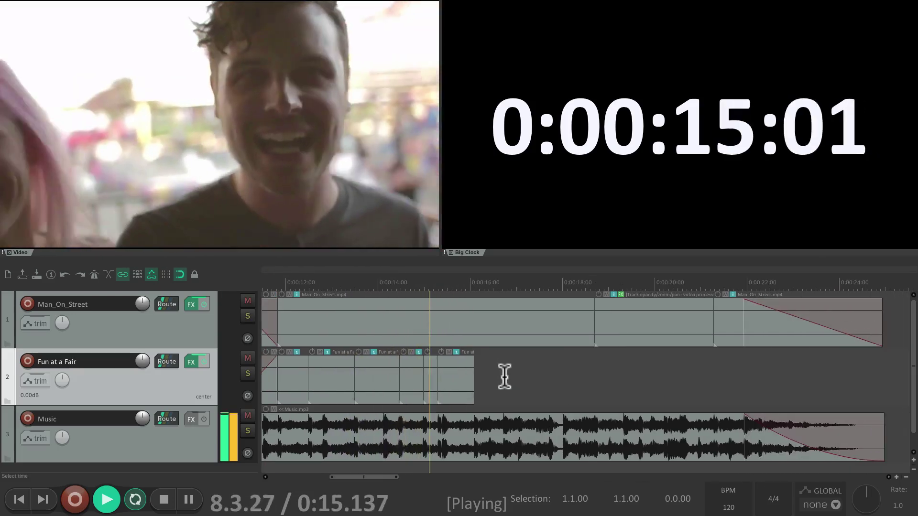
{"action": "scroll", "coordinate": [504, 376], "scroll_direction": "right", "scroll_amount": 3}
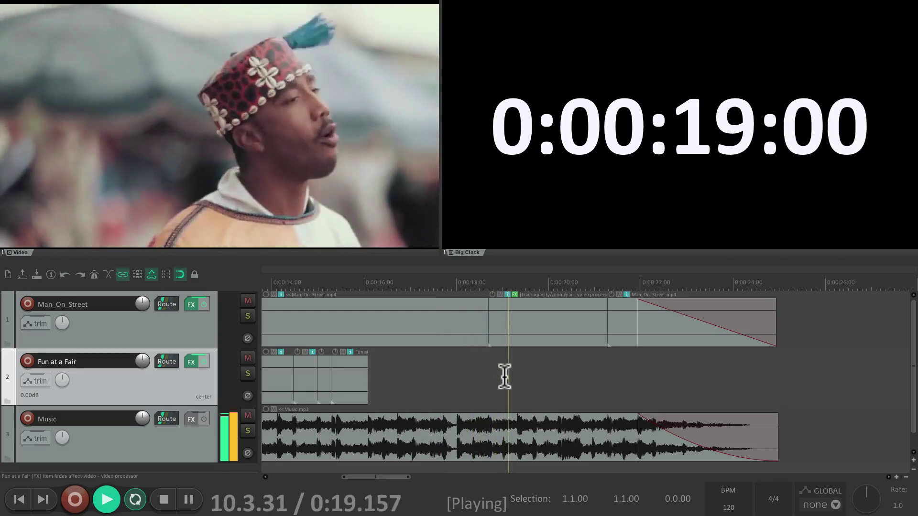
{"action": "scroll", "coordinate": [505, 376], "scroll_direction": "right", "scroll_amount": 5}
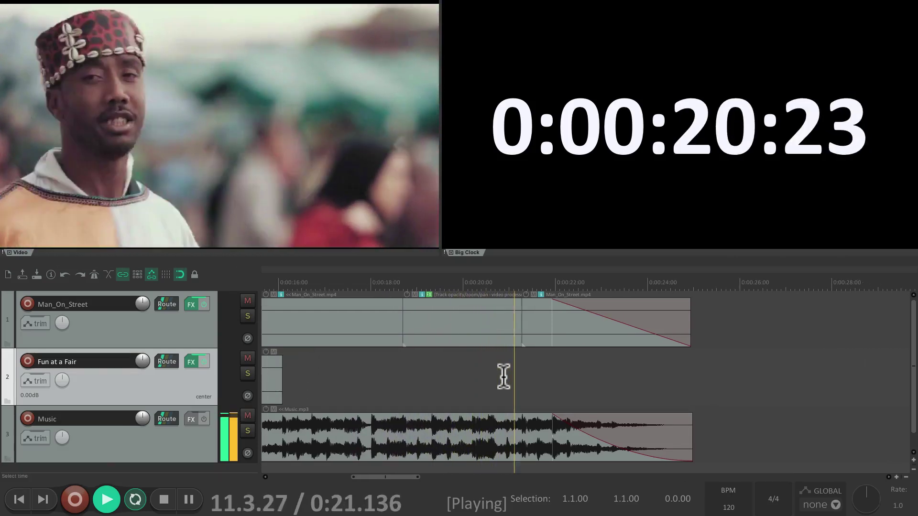
{"action": "scroll", "coordinate": [504, 376], "scroll_direction": "right", "scroll_amount": 2}
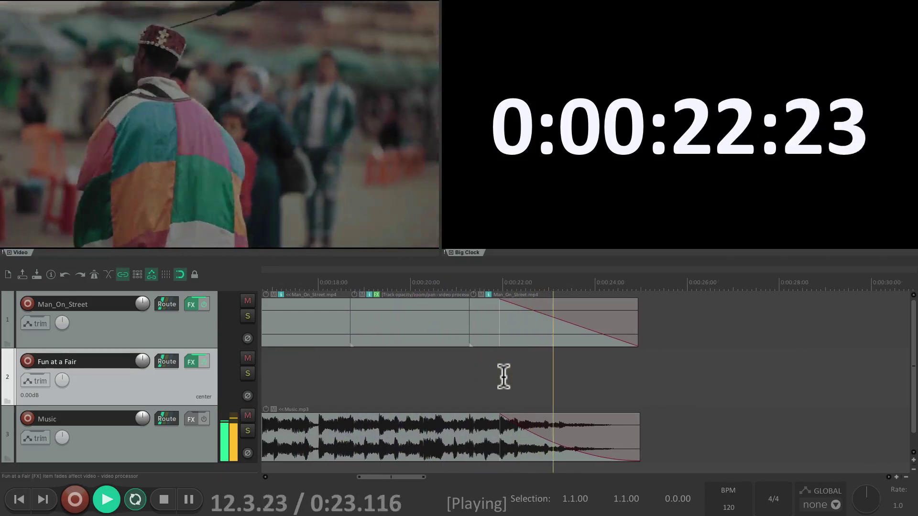
{"action": "key", "text": "space"}
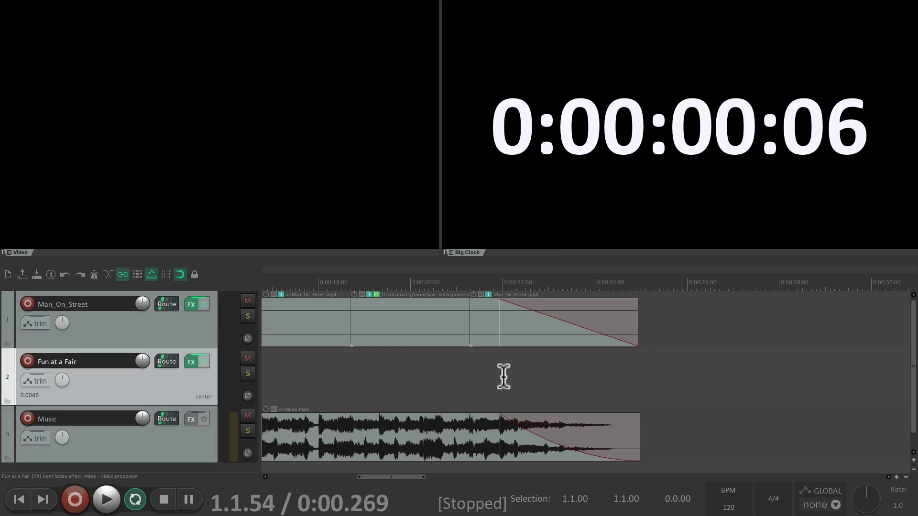
{"action": "scroll", "coordinate": [504, 377], "scroll_direction": "left", "scroll_amount": 14}
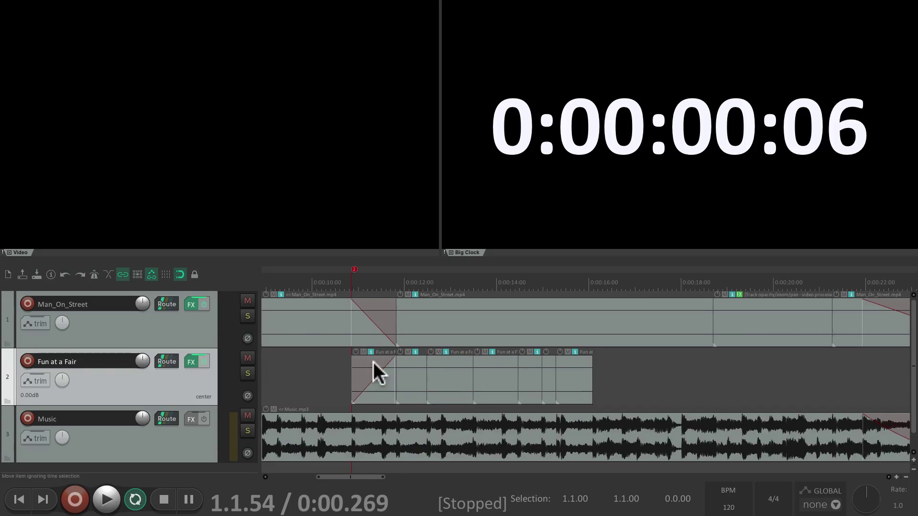
{"action": "scroll", "coordinate": [447, 368], "scroll_direction": "left", "scroll_amount": 15}
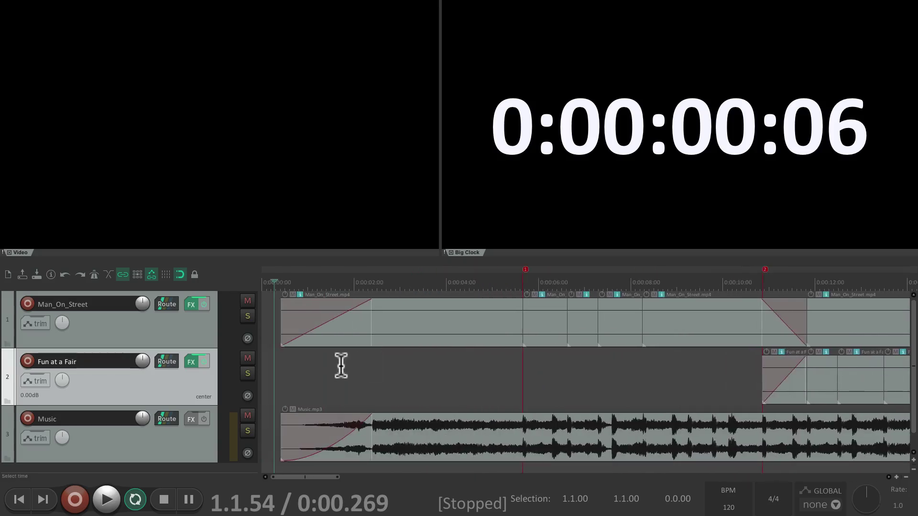
{"action": "scroll", "coordinate": [574, 360], "scroll_direction": "right", "scroll_amount": 17}
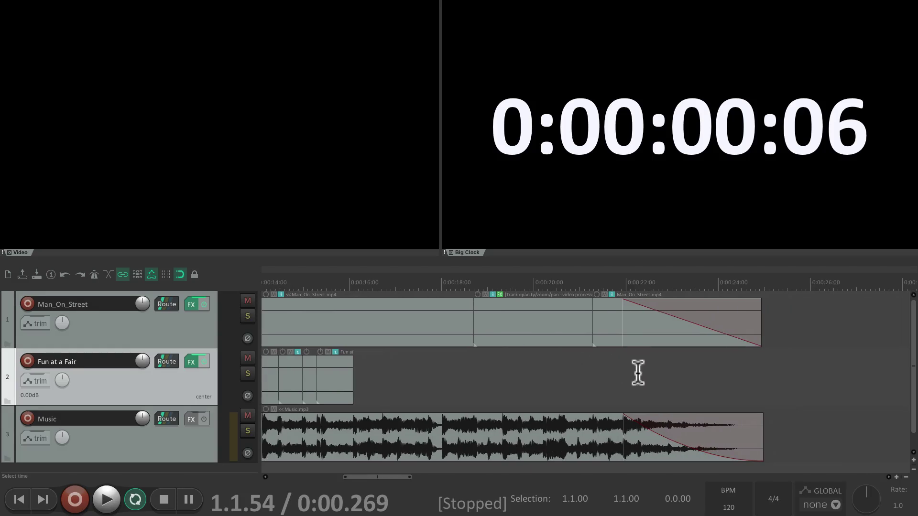